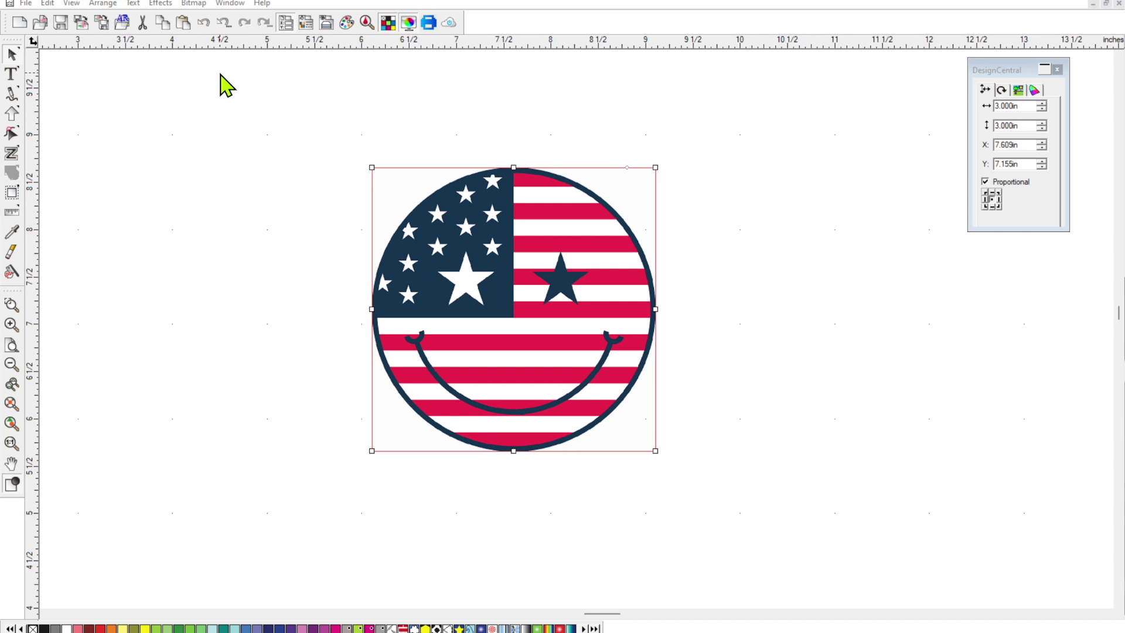
- Open the Effects list for the 3 x 3 in flag smiley
click(157, 6)
- Apply a Contour Cut with a 0.12 in offset around the flag smiley
click(195, 62)
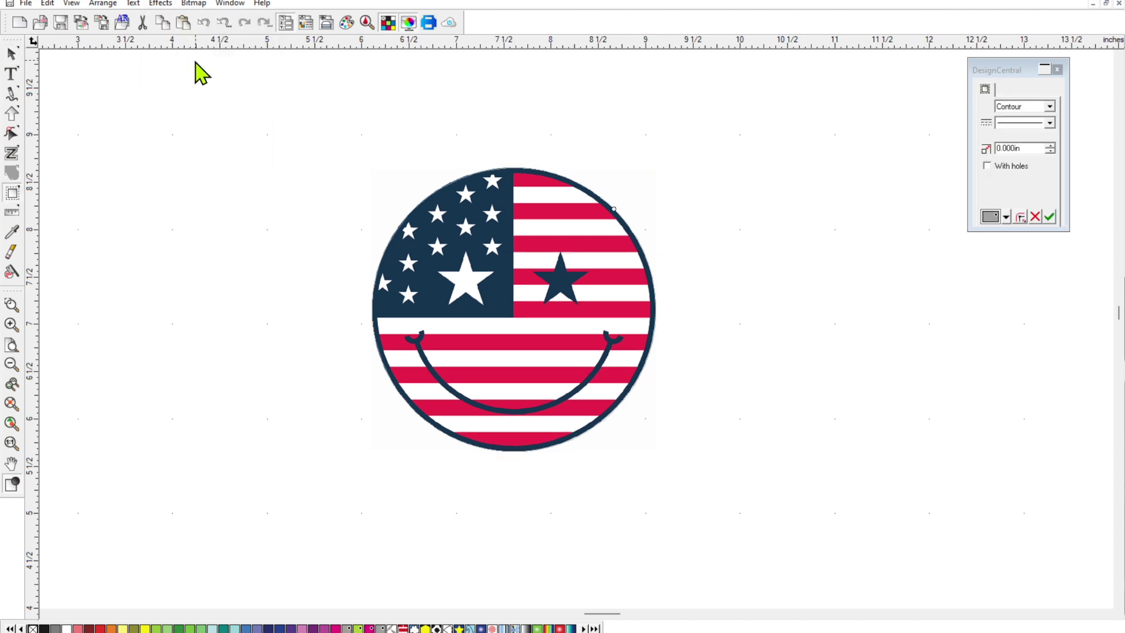
click(1051, 147)
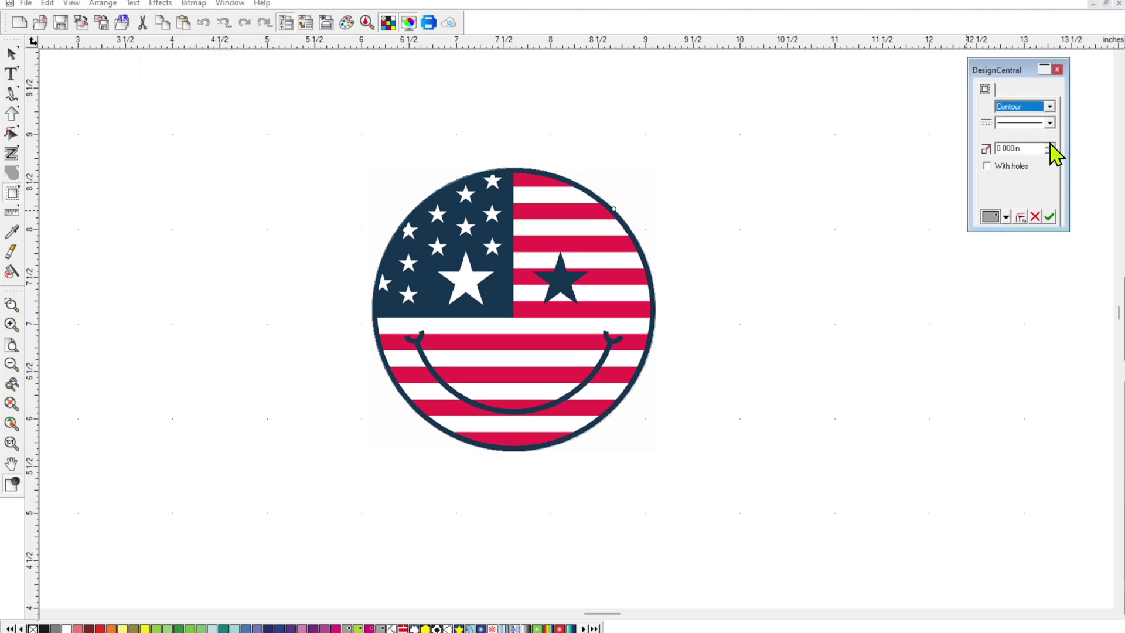
click(1013, 149)
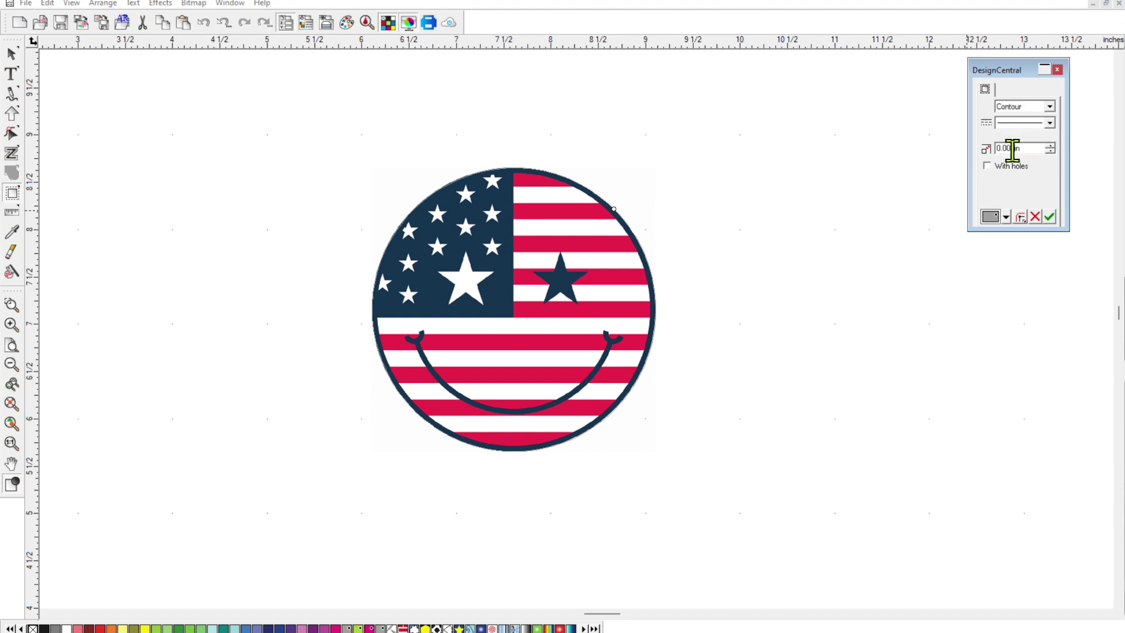
double_click(1013, 149)
text(0.12)
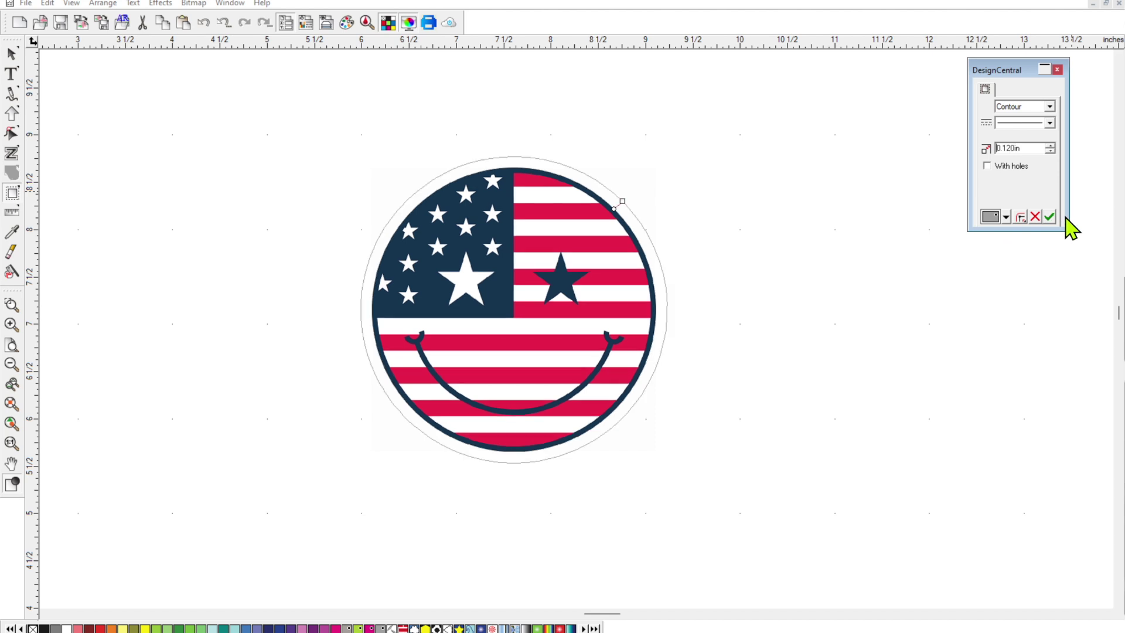
click(1051, 218)
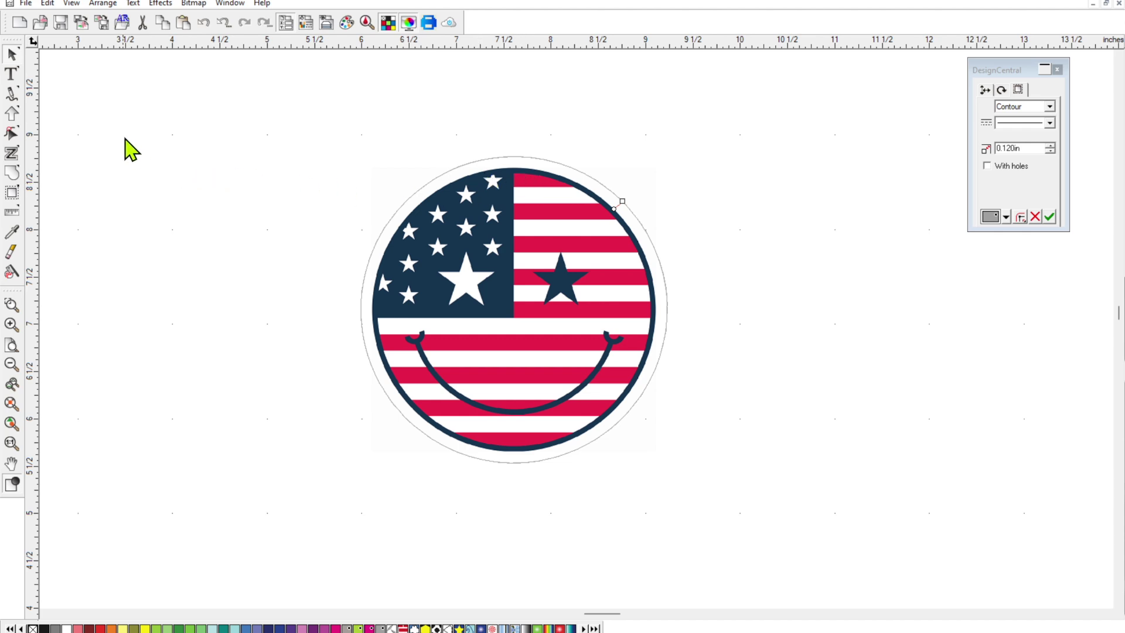
click(487, 280)
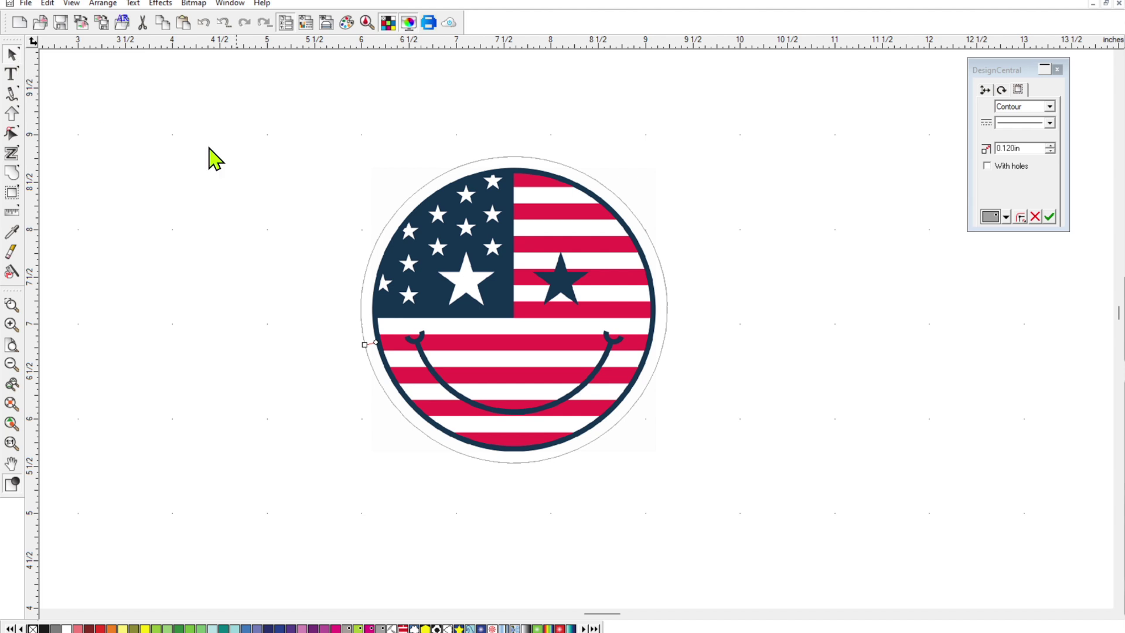
- Reselect the smiley and read its contoured size, 3.241 x 3.241 in, under Size/Position
click(983, 90)
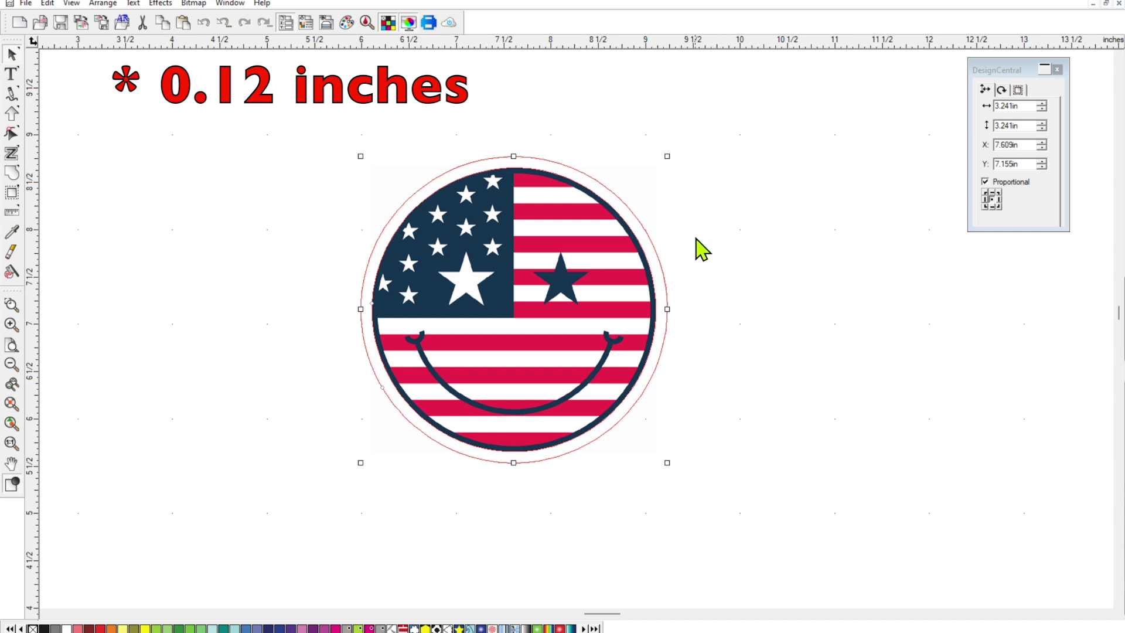
click(775, 198)
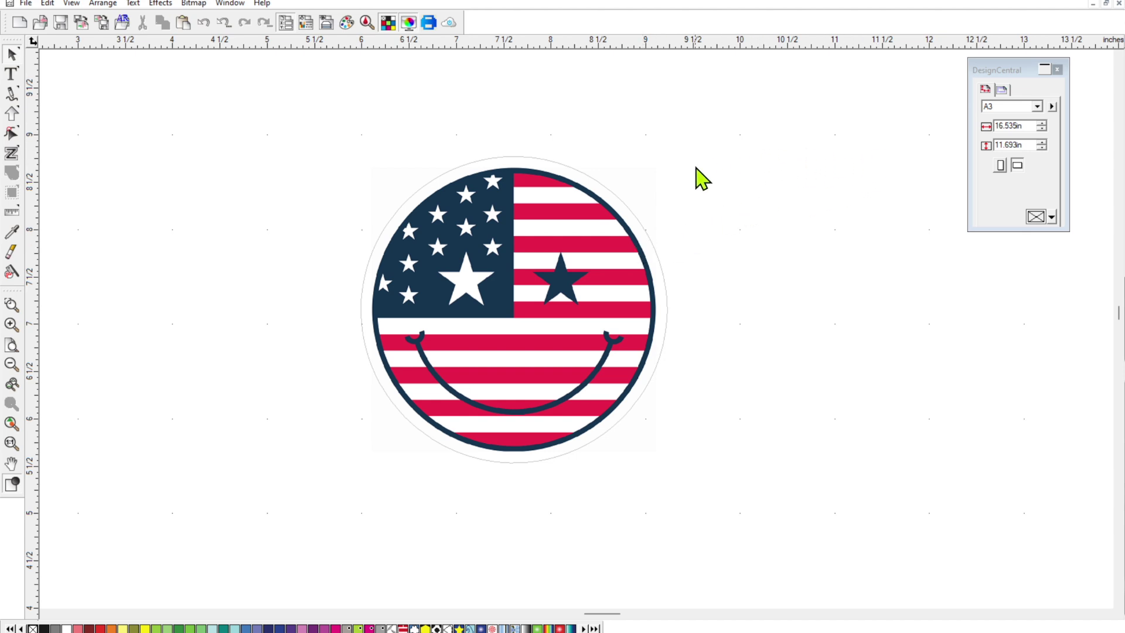
click(513, 276)
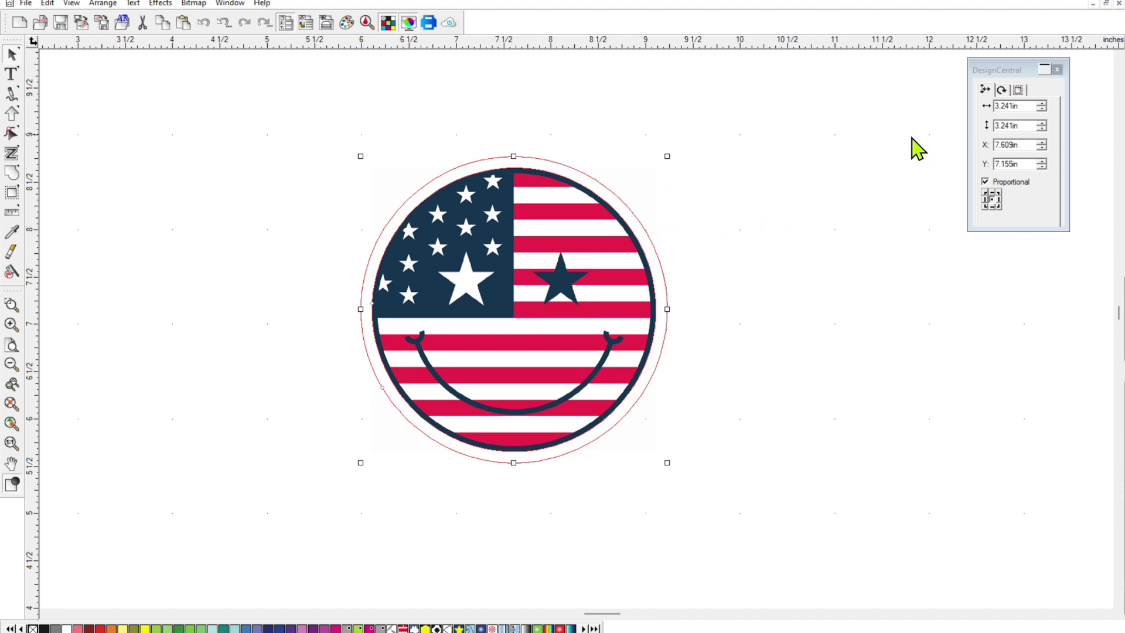
- Change the smiley's contour offset from 0.120 in to 1 in
click(1019, 92)
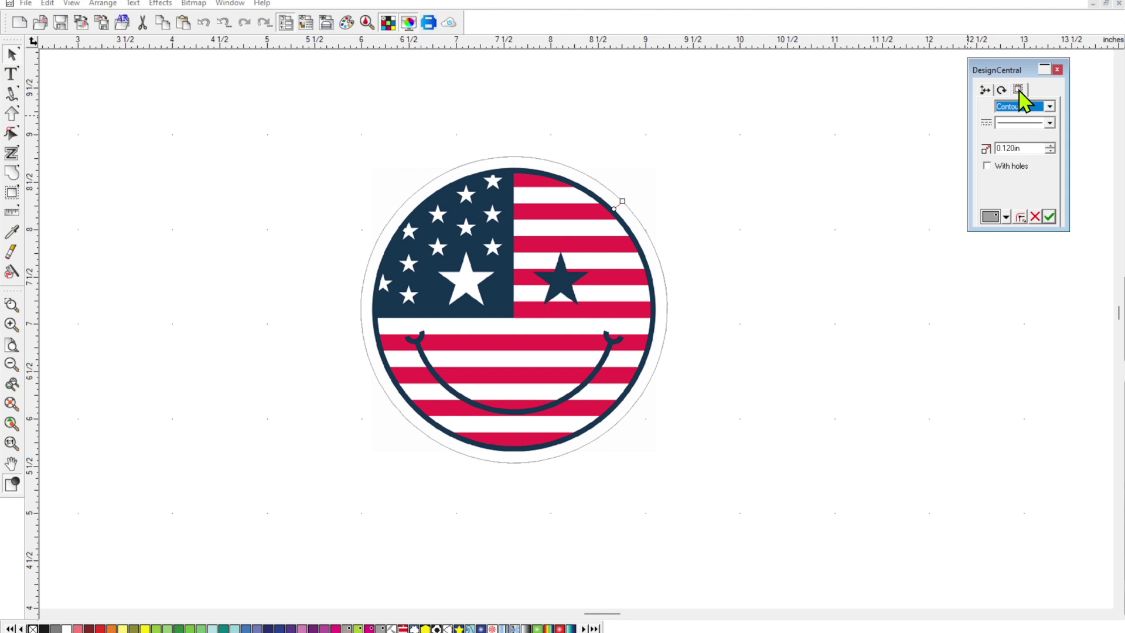
double_click(1024, 149)
text(1)
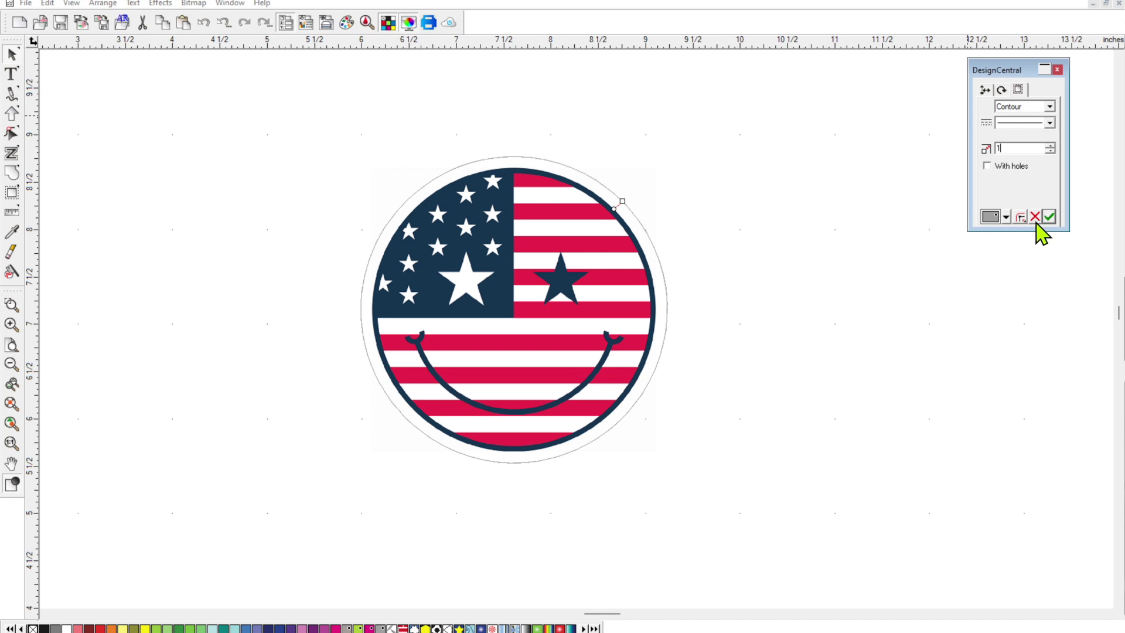
key(Return)
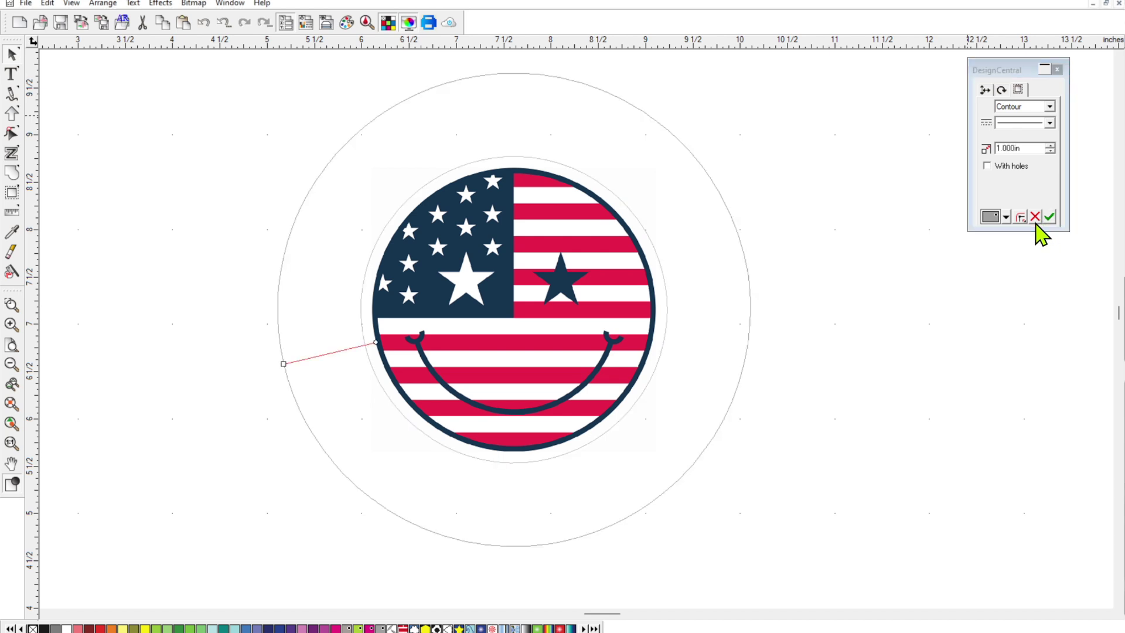
click(1049, 217)
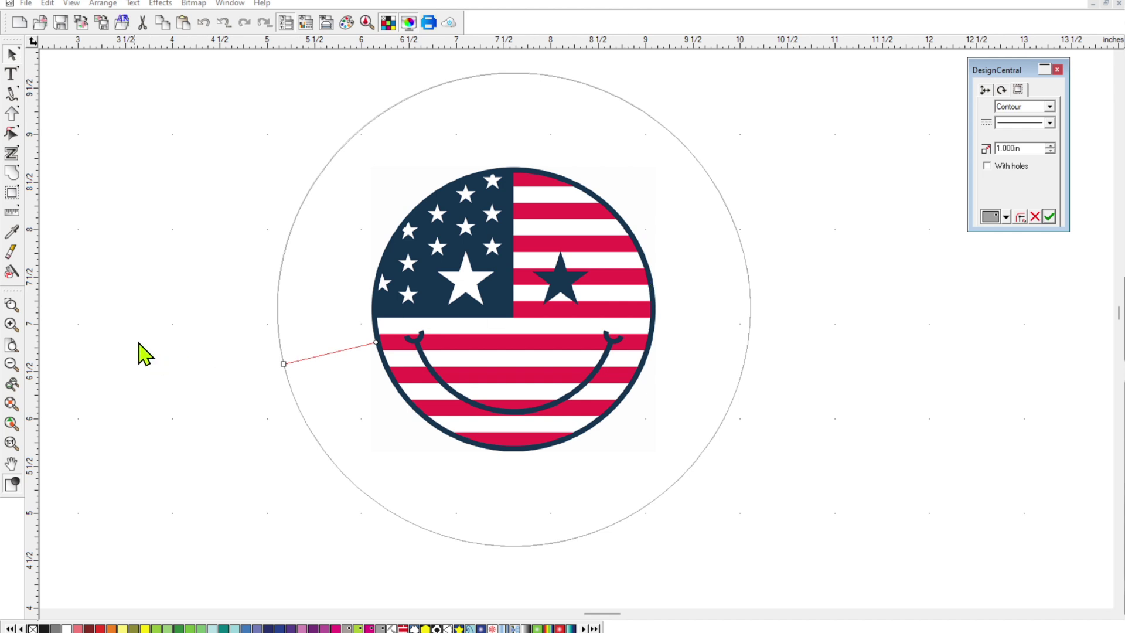
- Measure the distance from the outer circle to the flag, about 1.004 in
click(11, 212)
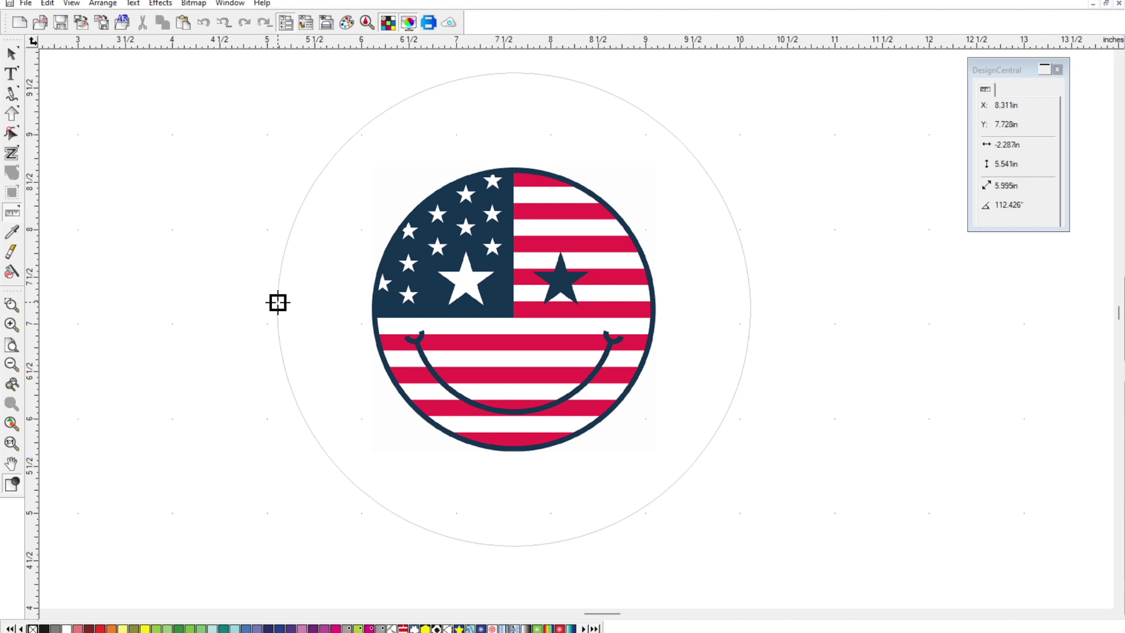
drag(278, 300, 374, 298)
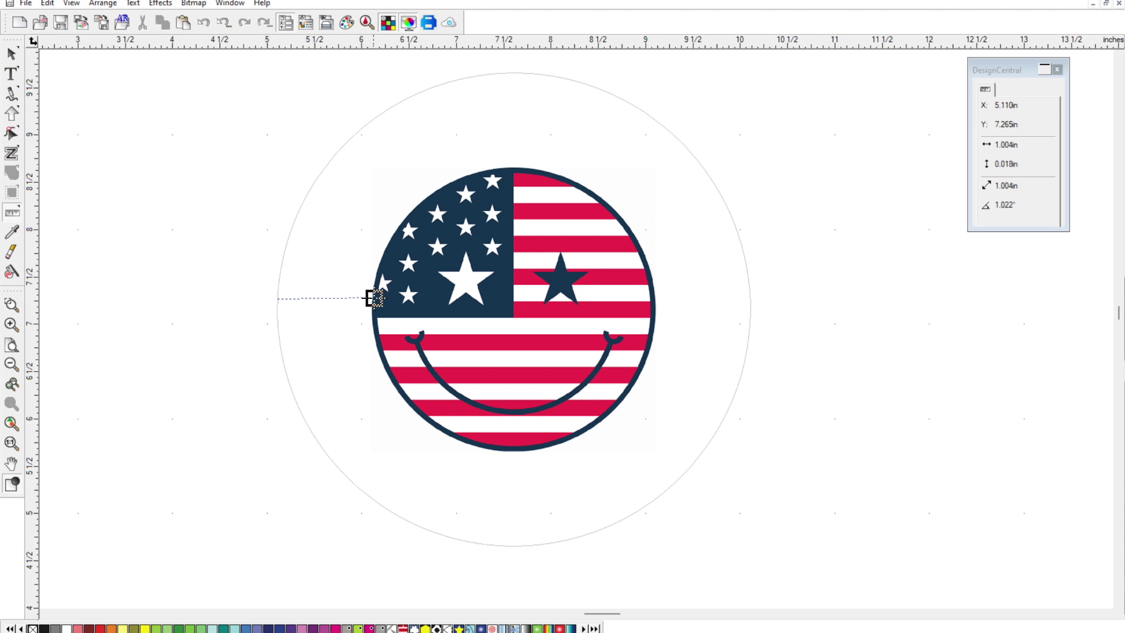
drag(374, 299, 374, 298)
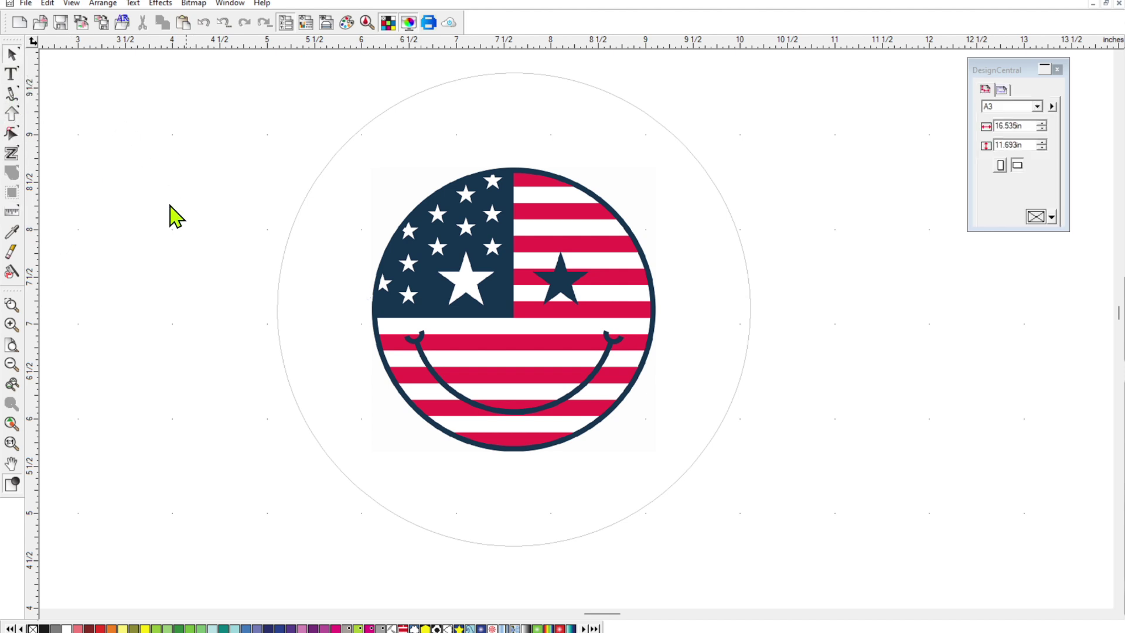
- Set the smiley and contour circle group to 3 in wide, proportionally
click(481, 285)
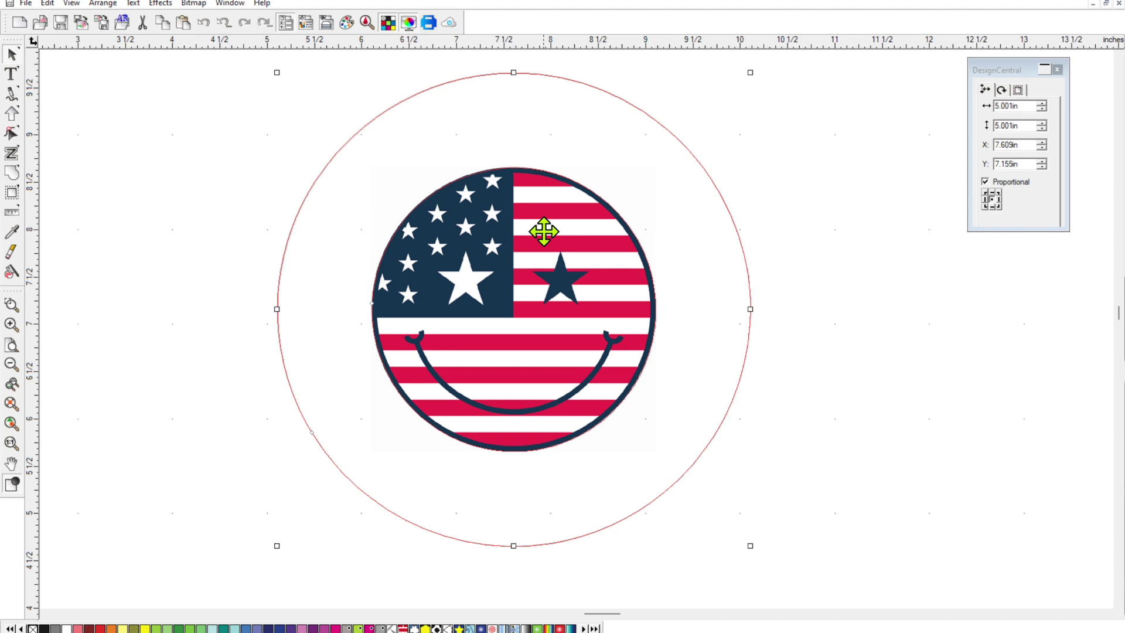
scroll(950, 178, up, 2)
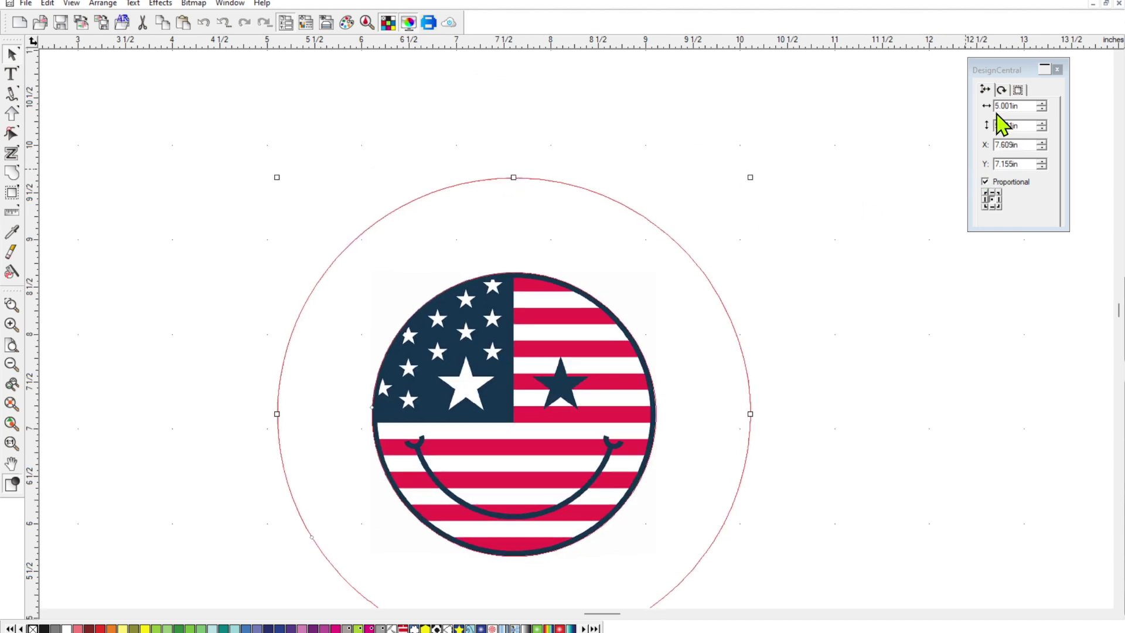
scroll(756, 237, down, 2)
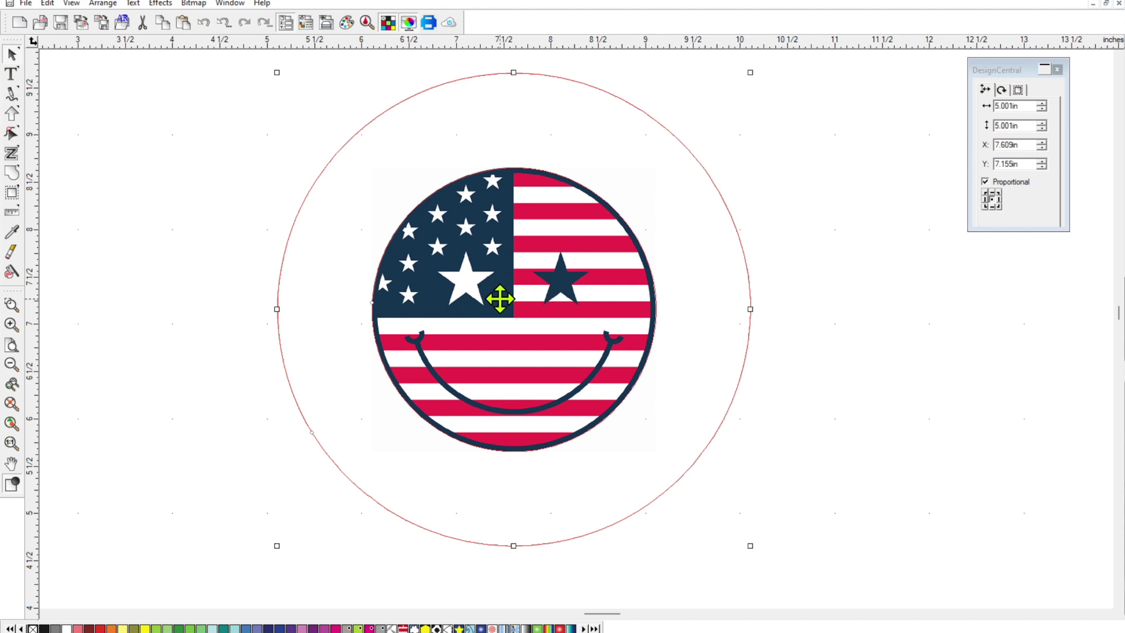
double_click(1002, 106)
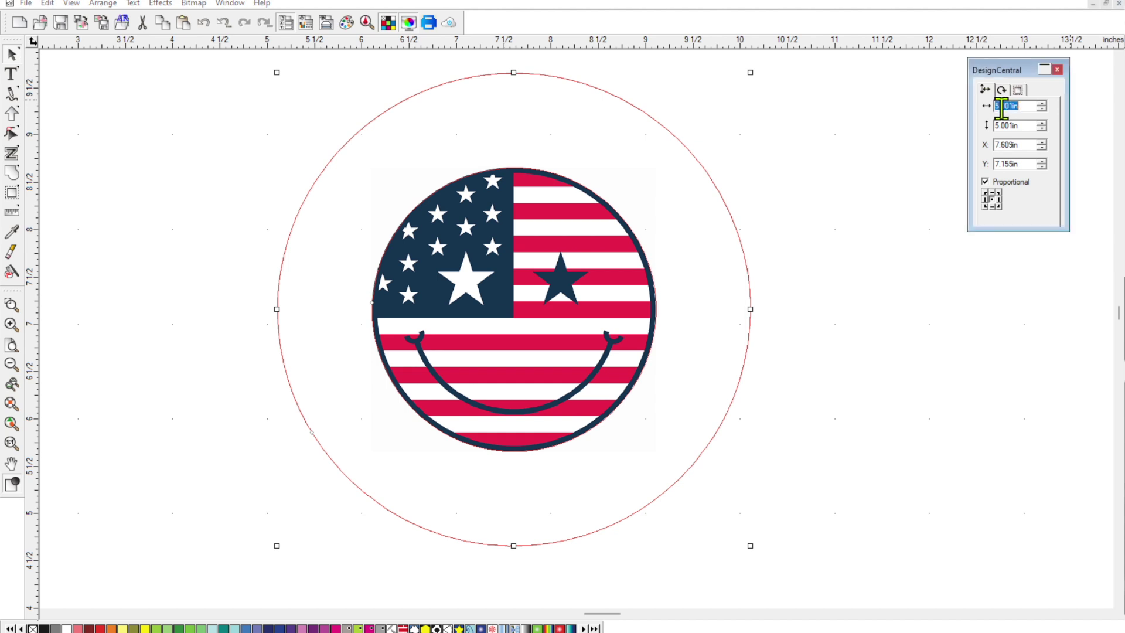
text(3)
key(Return)
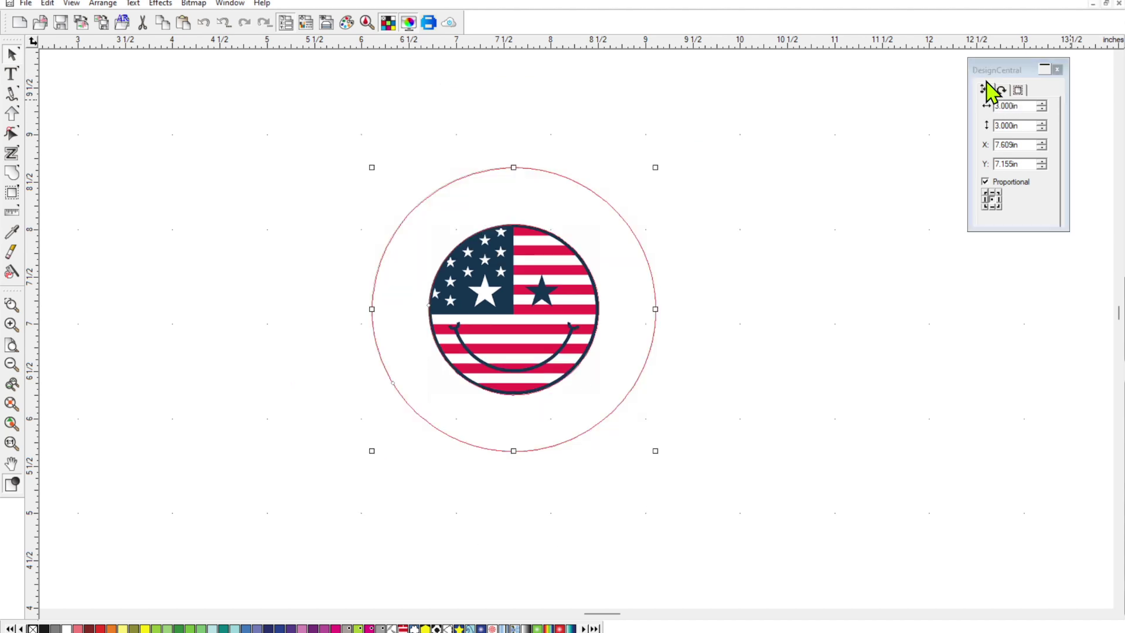
- Reselect the smiley group and bring up its 1.000 in contour settings
click(701, 219)
click(555, 276)
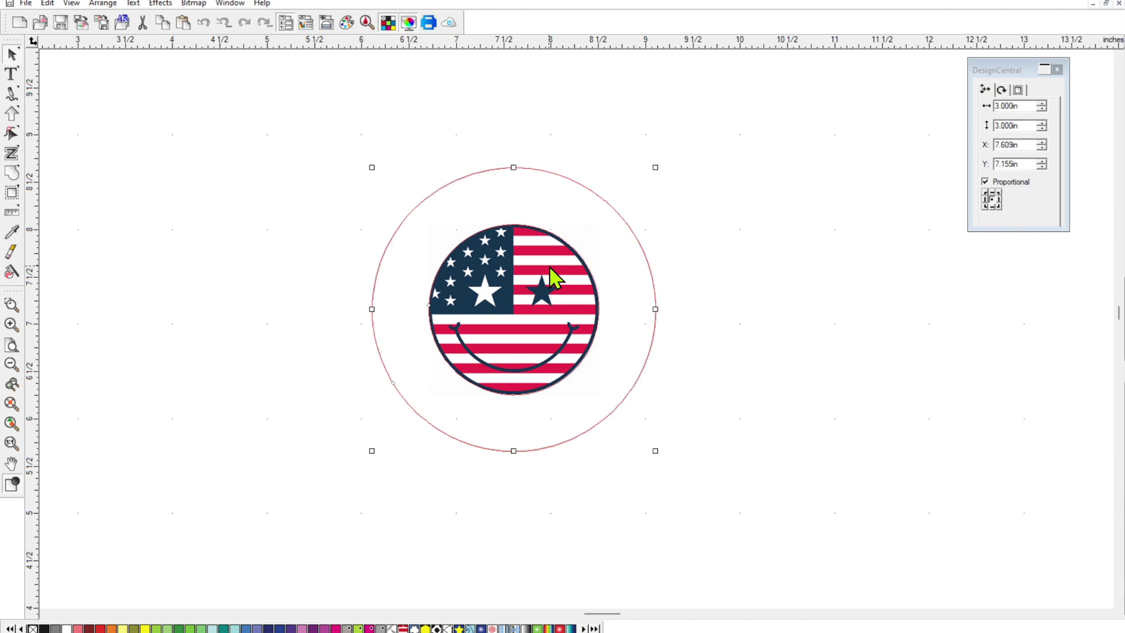
click(811, 187)
click(559, 296)
click(1018, 90)
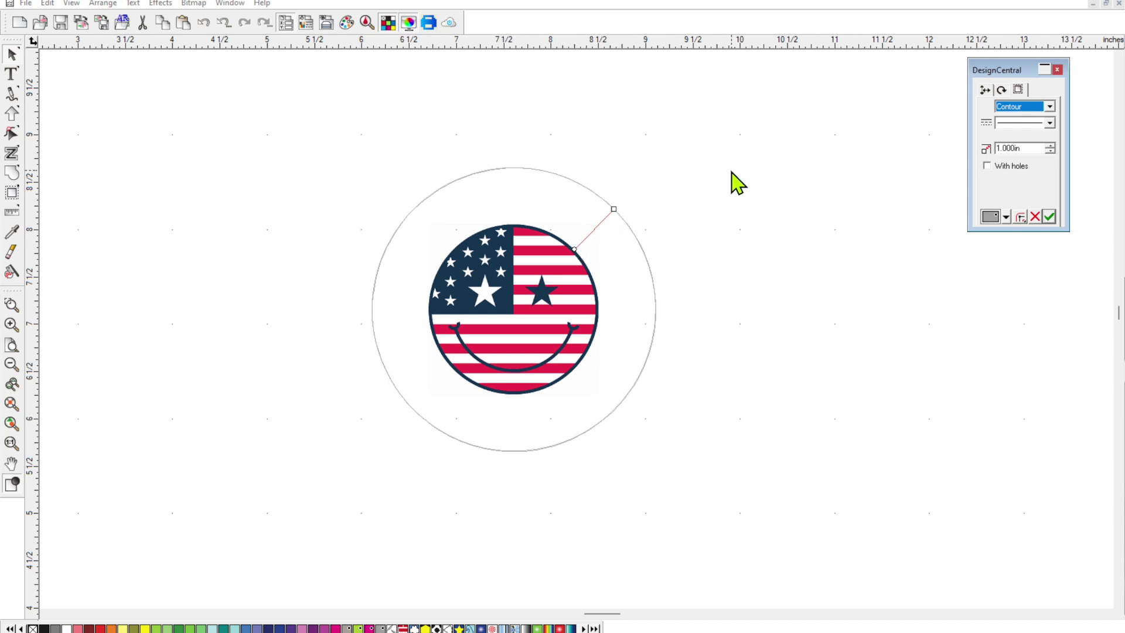
- Measure the gap from the smiley's edge to its outer circle
click(12, 212)
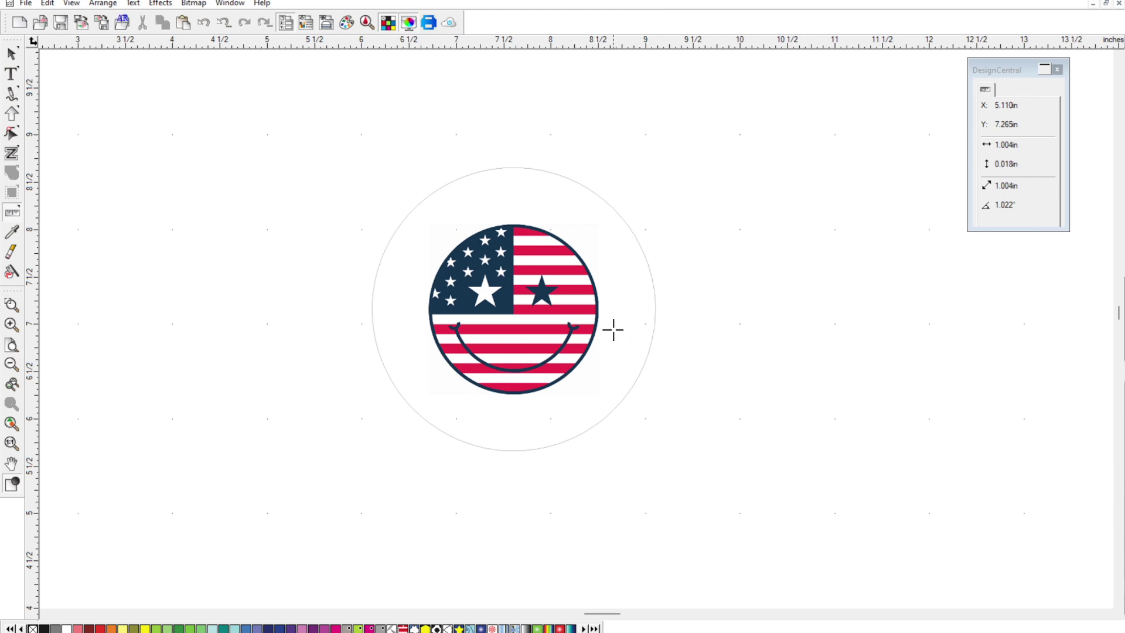
drag(598, 301, 656, 303)
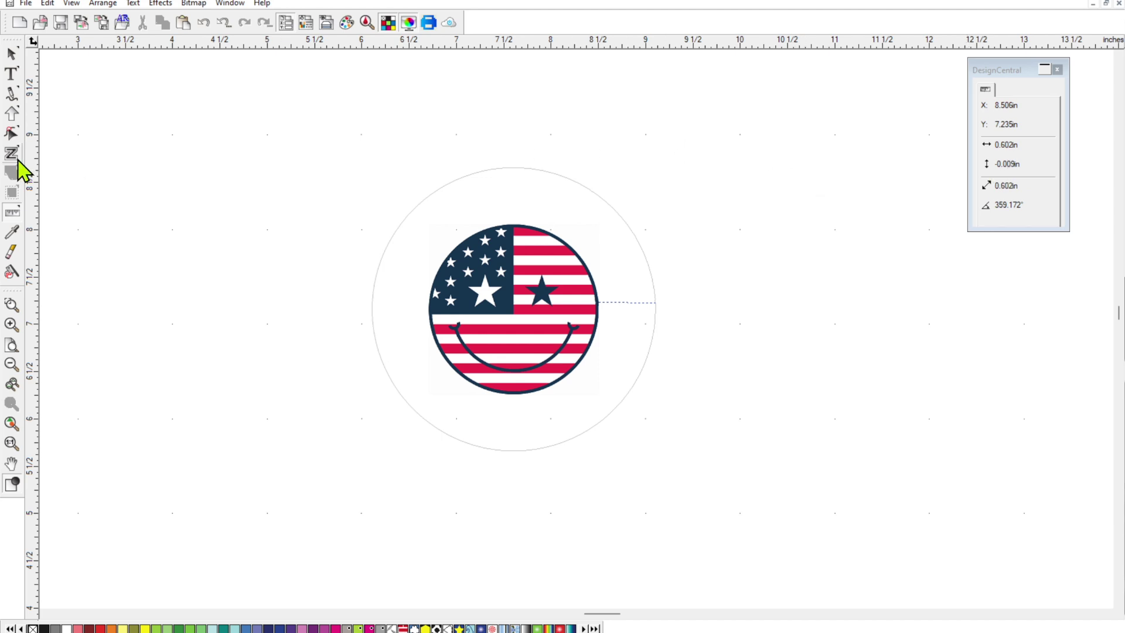
click(11, 54)
- Nudge the smiley and outer circle up-left, then bring up the VersaWorks job list
click(550, 344)
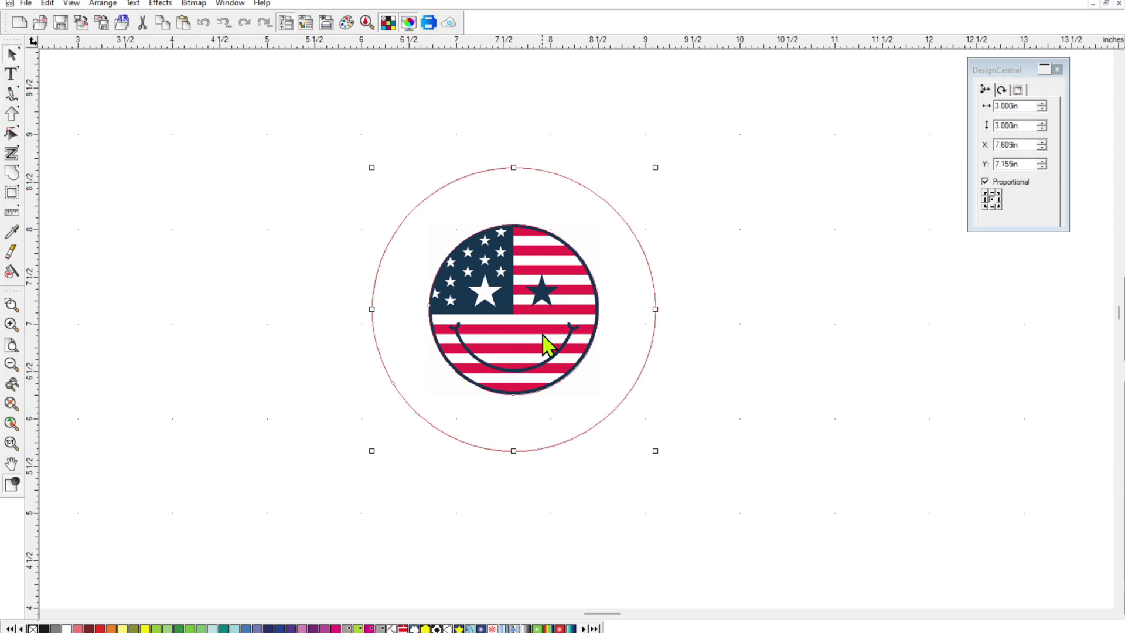
click(1018, 89)
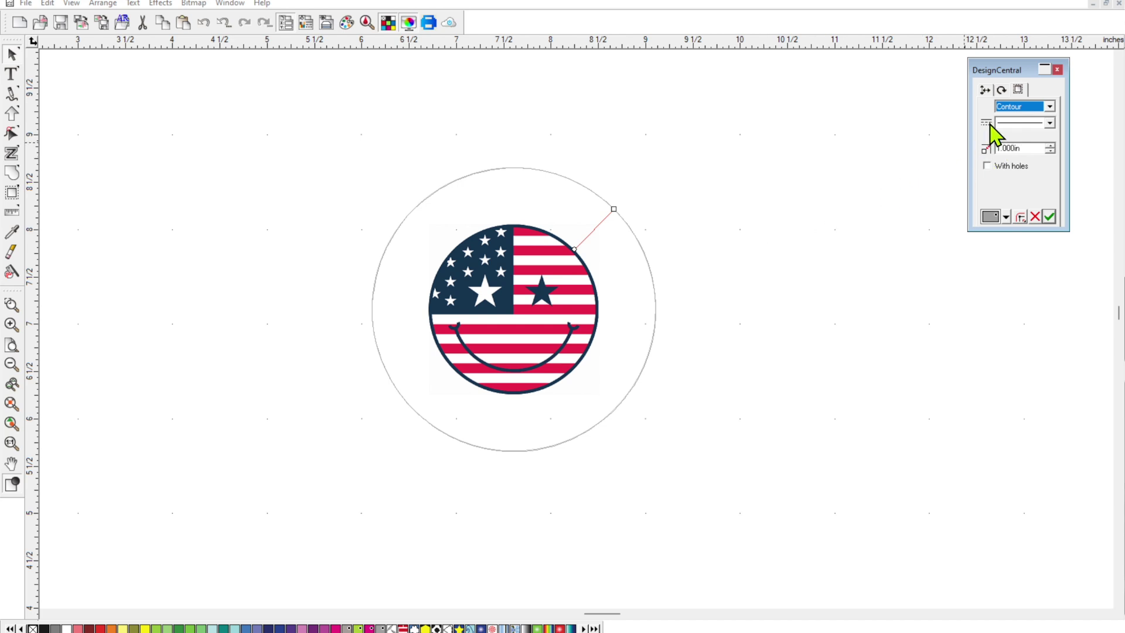
click(1058, 70)
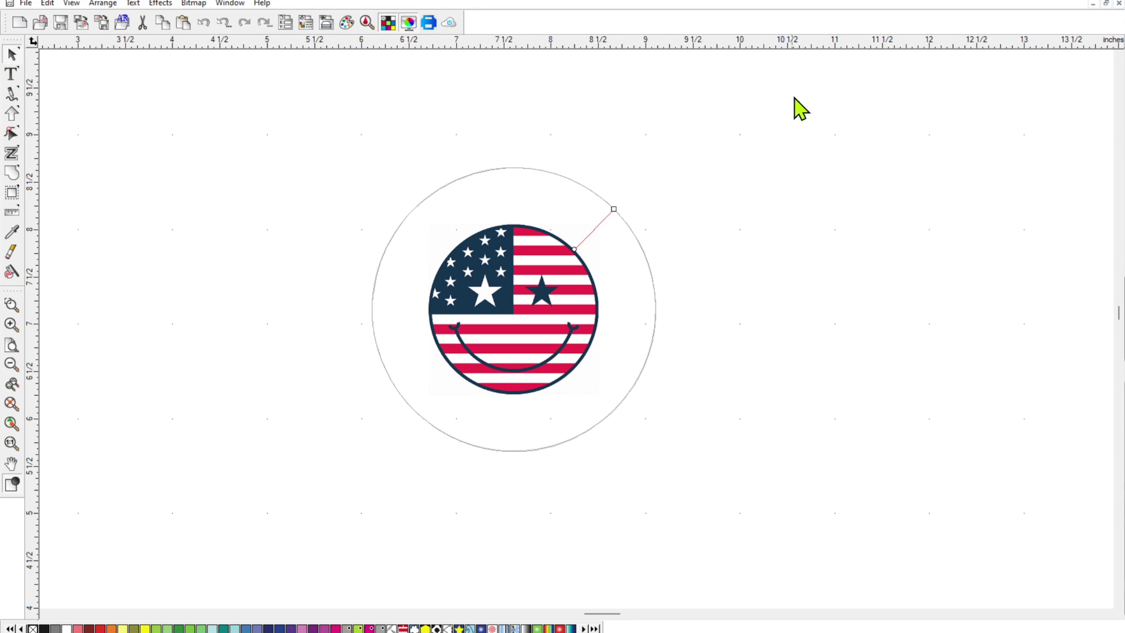
key(ctrl+z)
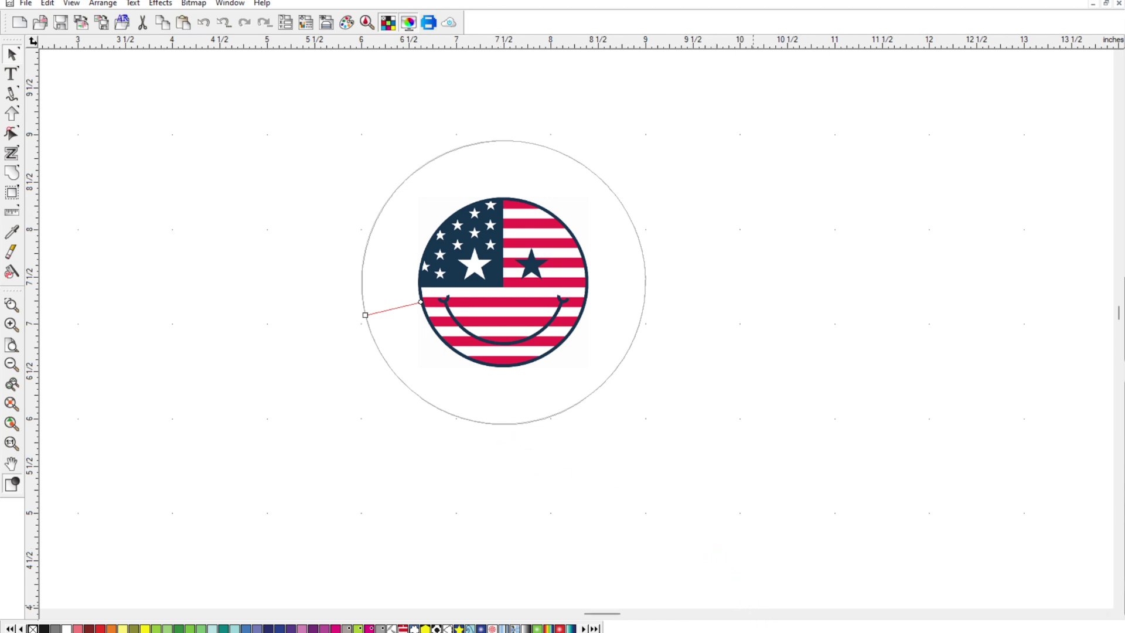
click(761, 562)
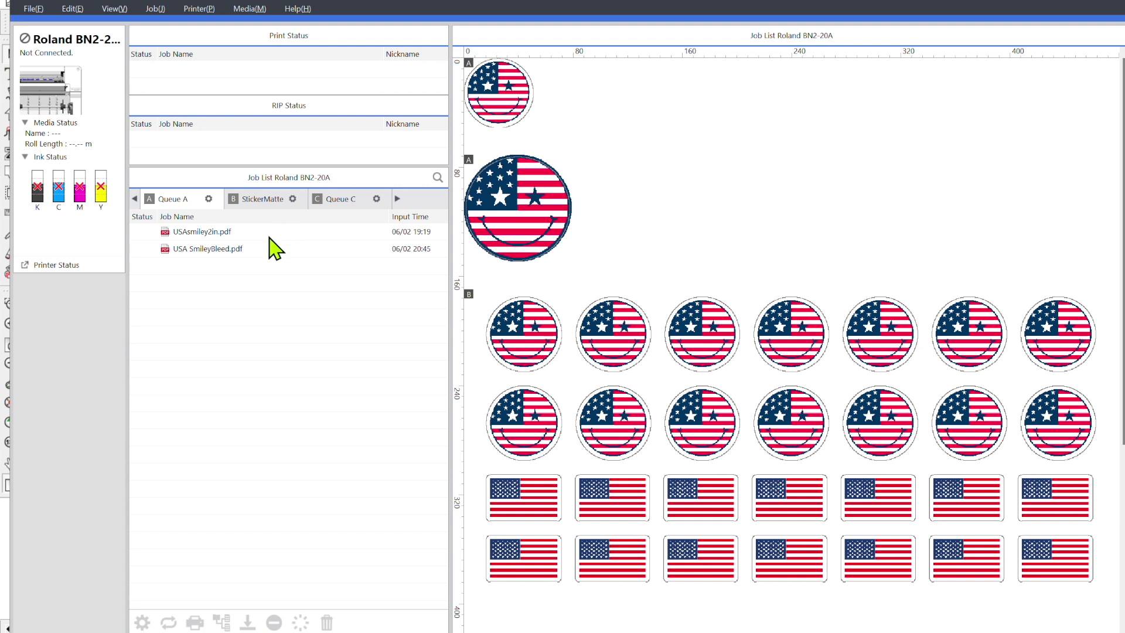
- Set the USAsmiley2in.pdf job width to 56.84 mm, giving 56.84 x 56.81 mm at 111.80%
click(256, 231)
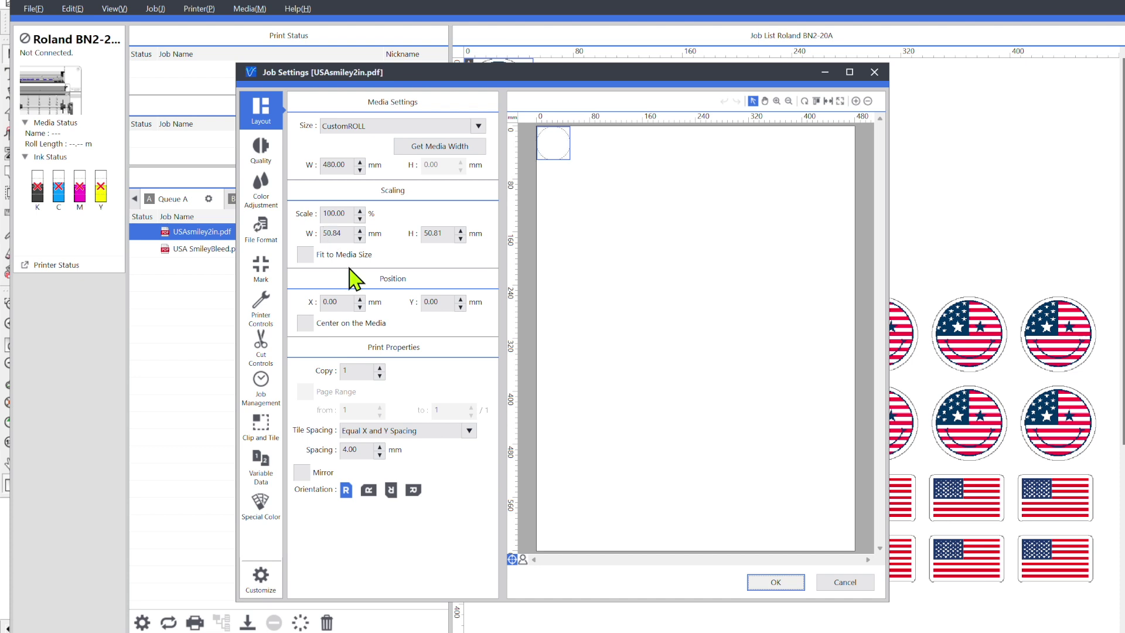
double_click(328, 234)
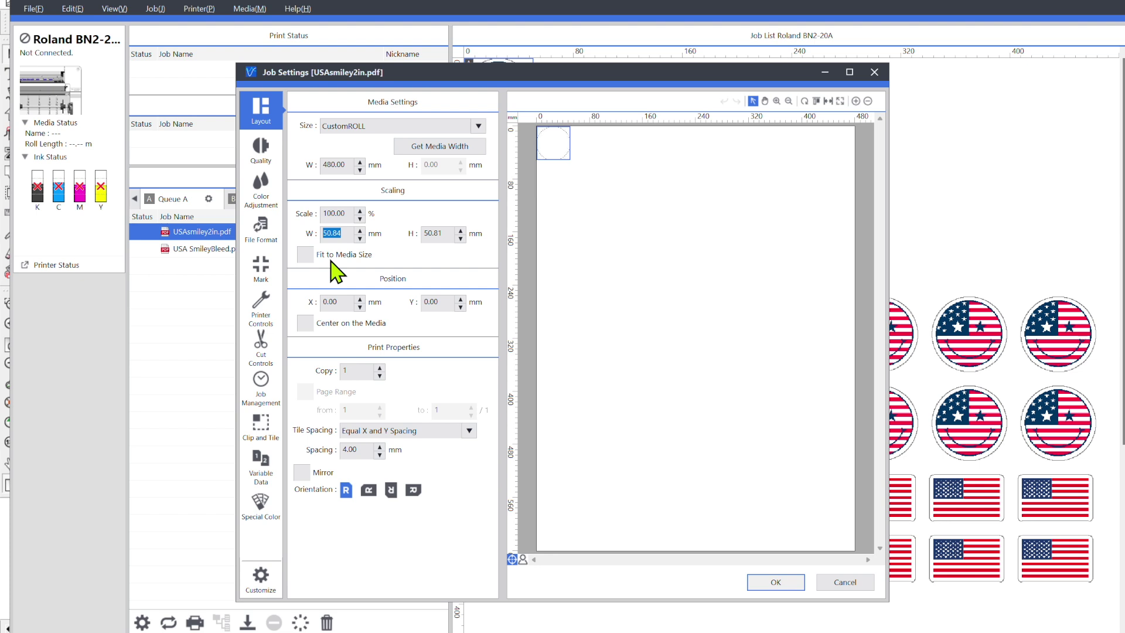
text(56)
text(.84)
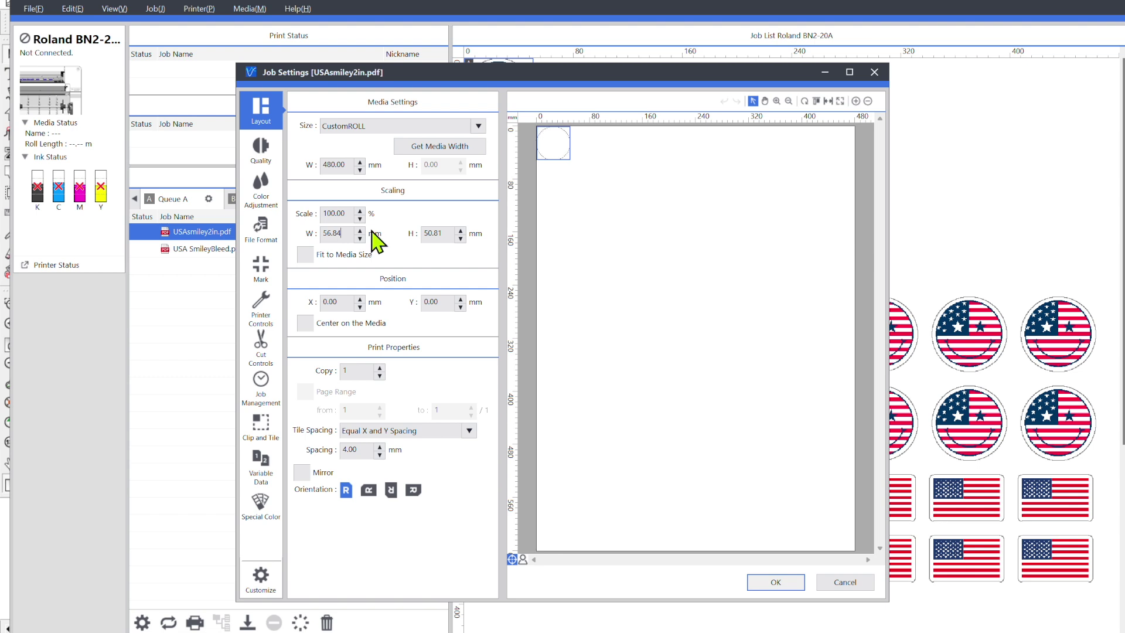
key(Return)
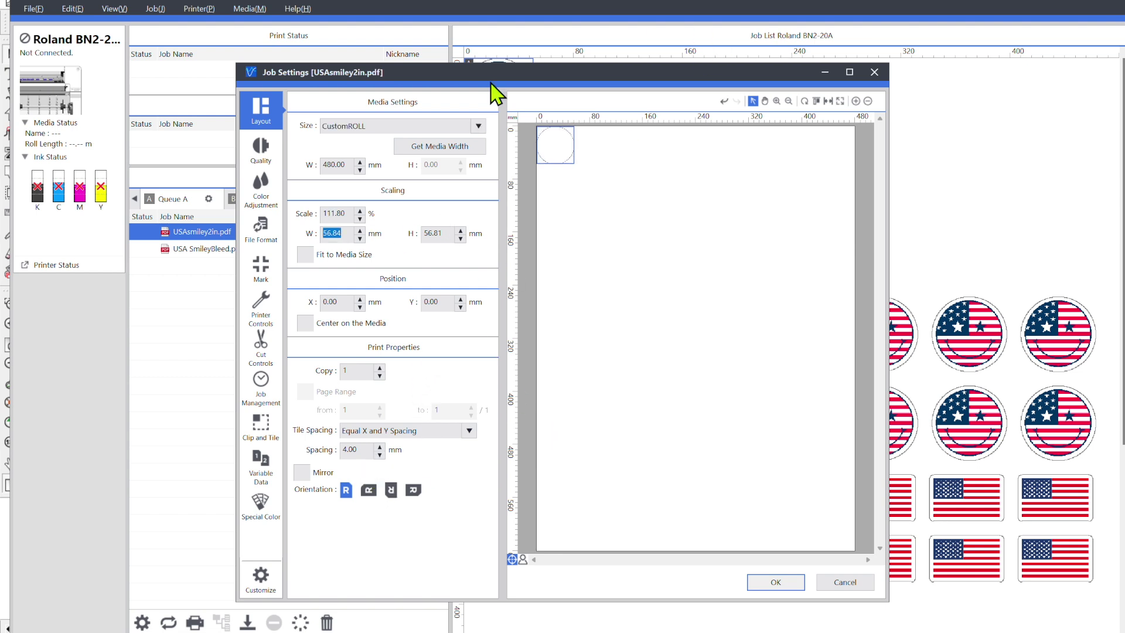
- Set the smiley job's Cut Controls operation mode to Print & Cut
click(261, 349)
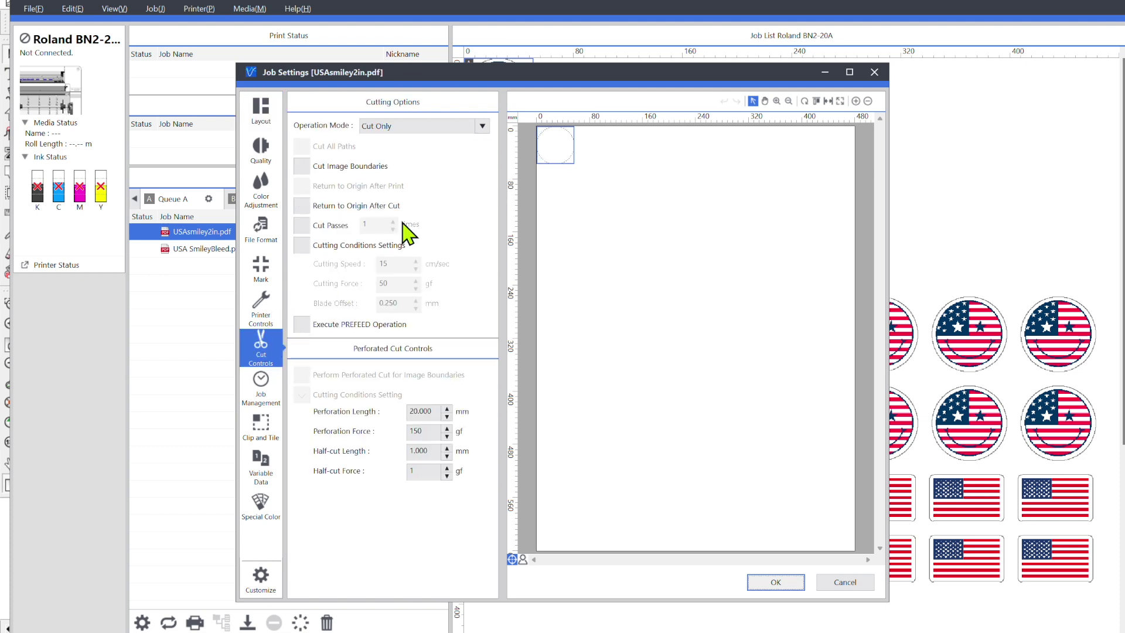
click(484, 126)
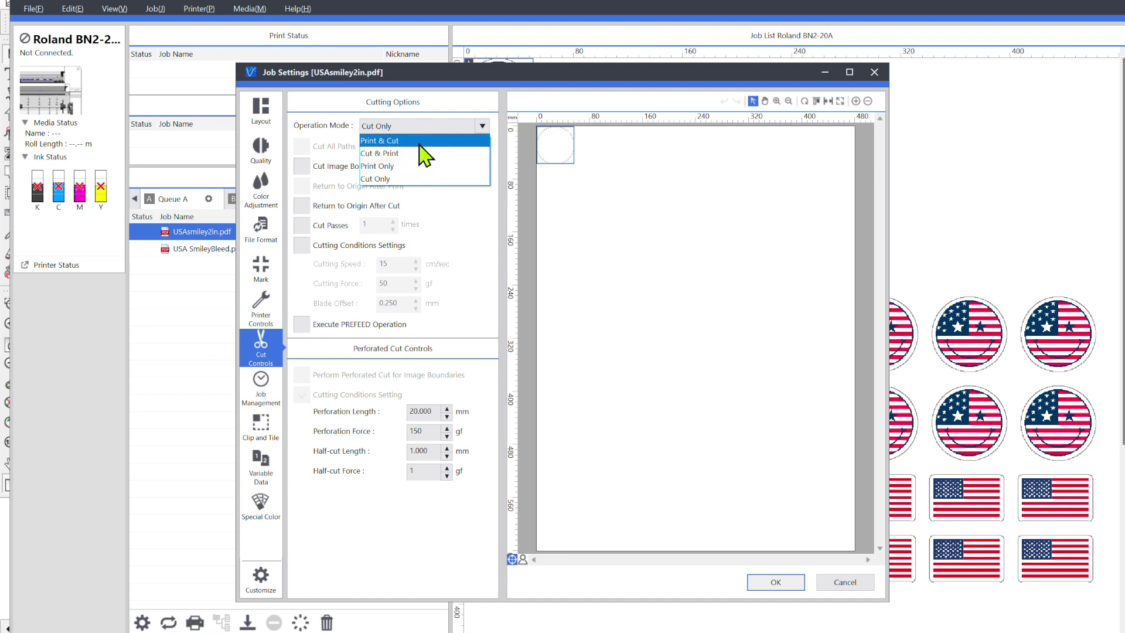
click(419, 143)
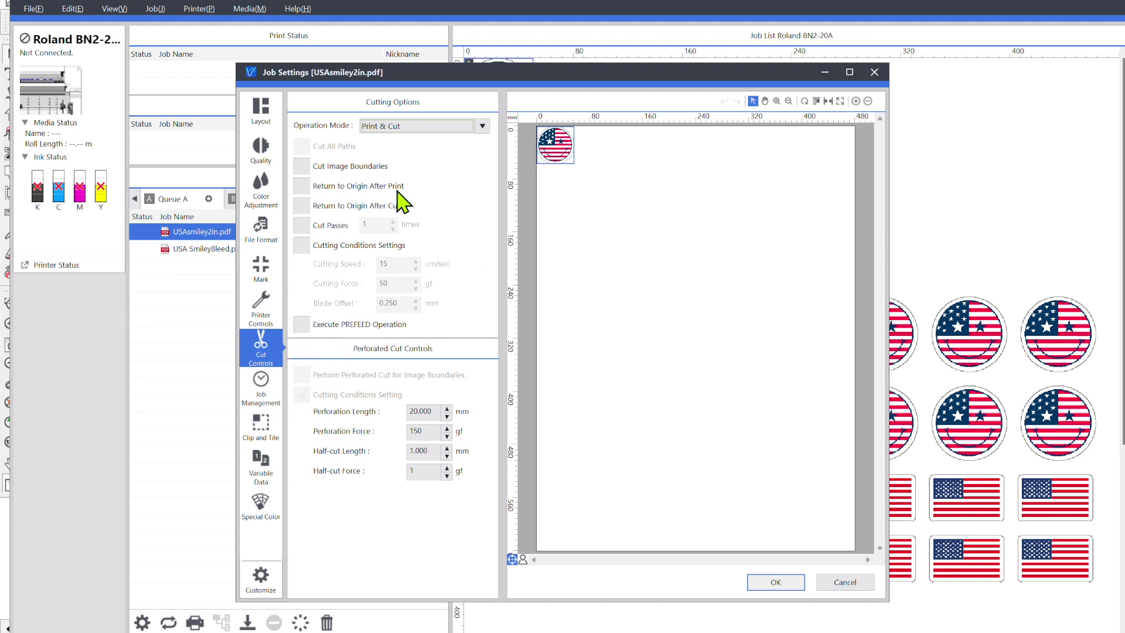
- Scale the smiley job to 300% and drag it to the middle of the media
click(261, 117)
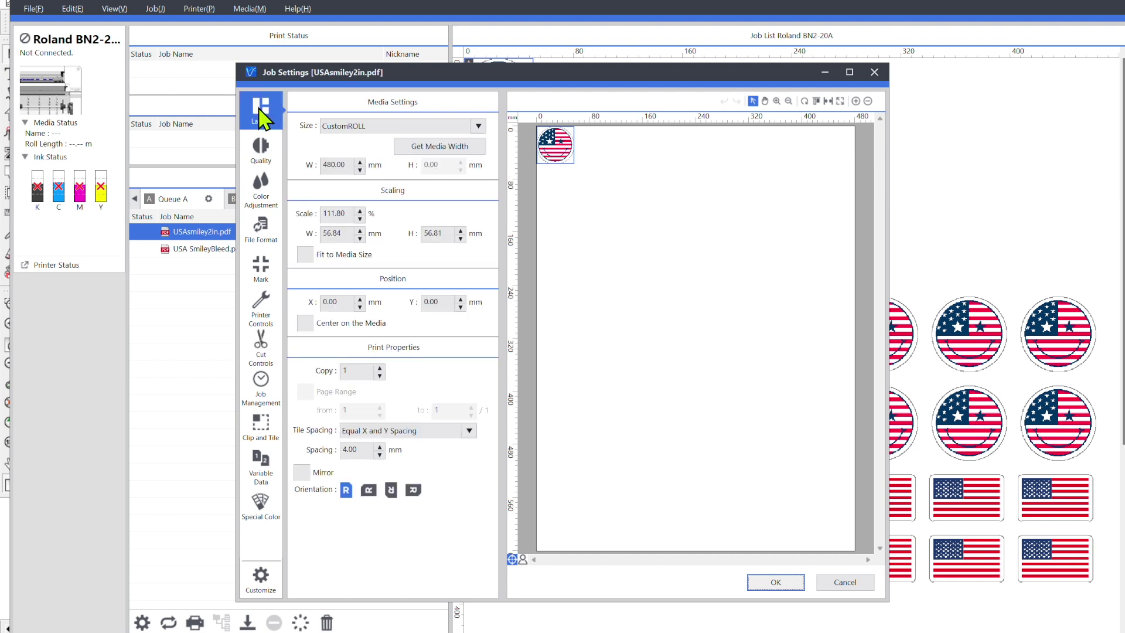
double_click(331, 212)
text(300)
key(Return)
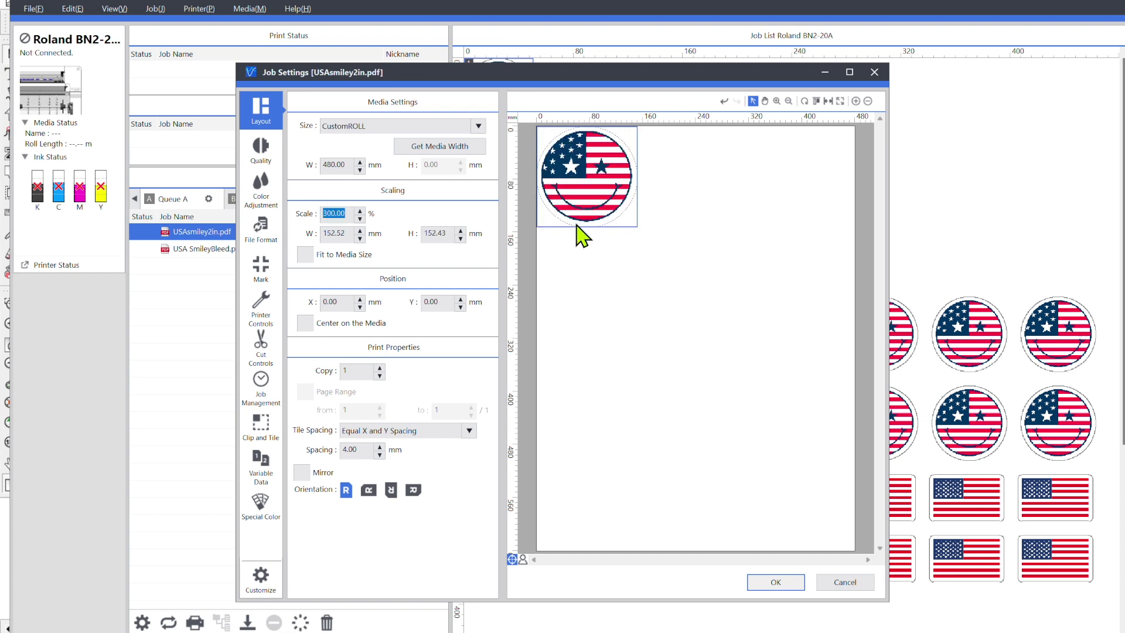
drag(580, 185, 661, 332)
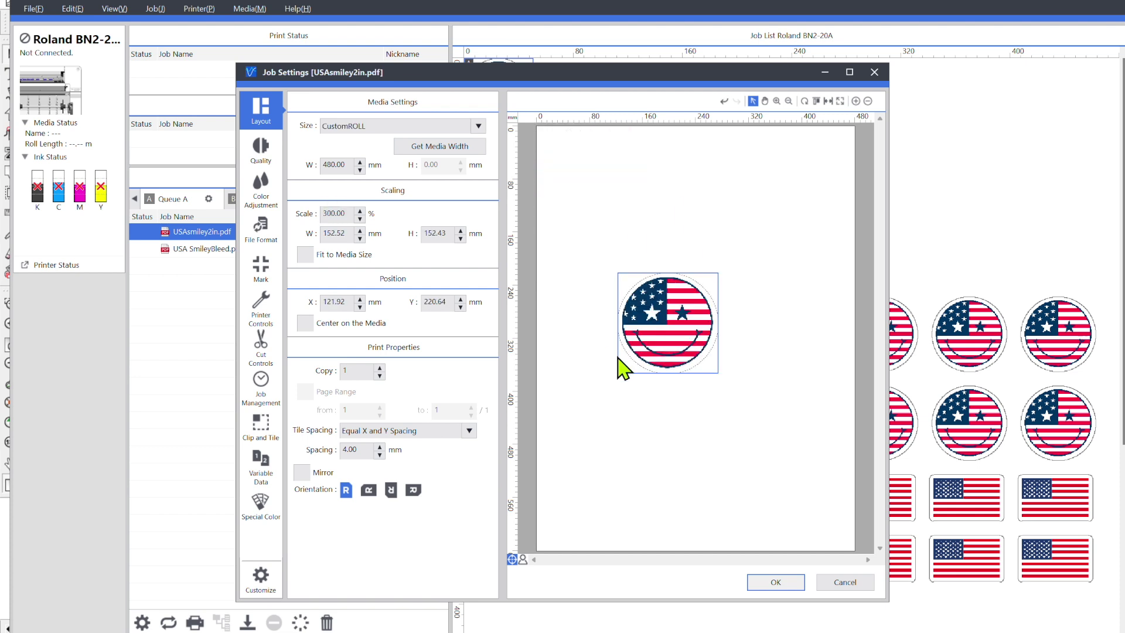
- Zoom the preview in on the sticker's cut outline, then undo the move
click(261, 347)
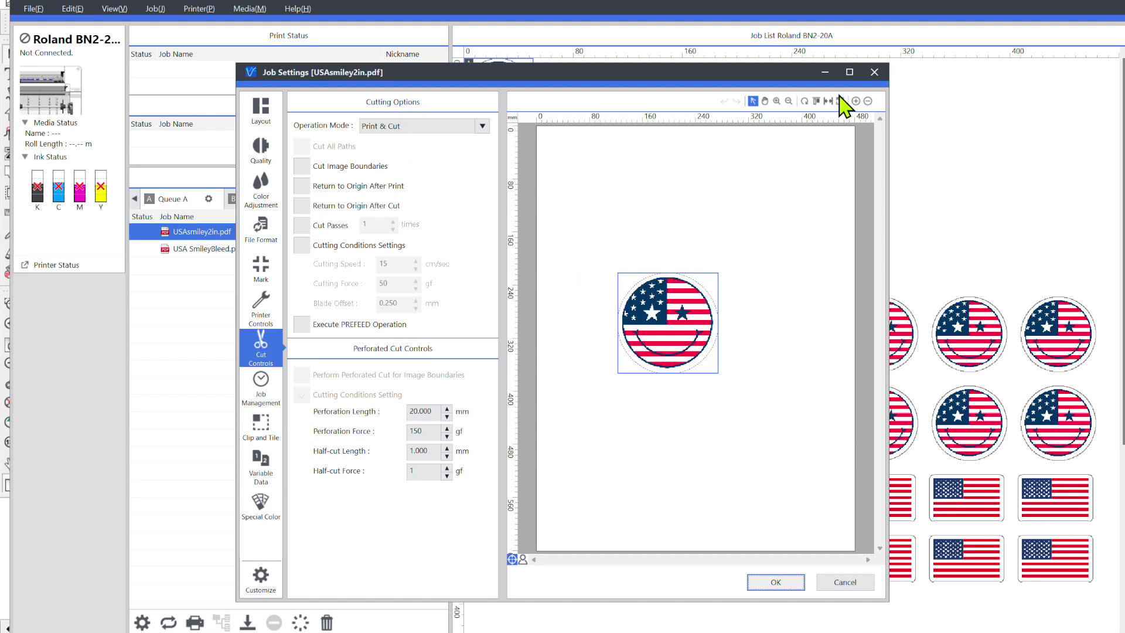
click(777, 100)
click(667, 306)
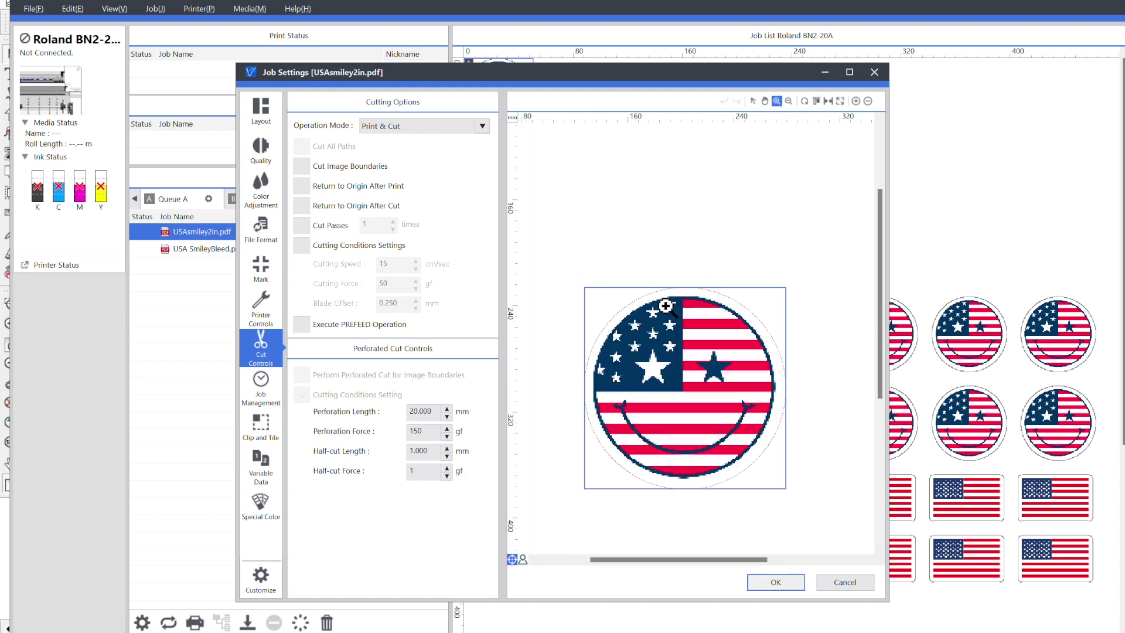
click(681, 310)
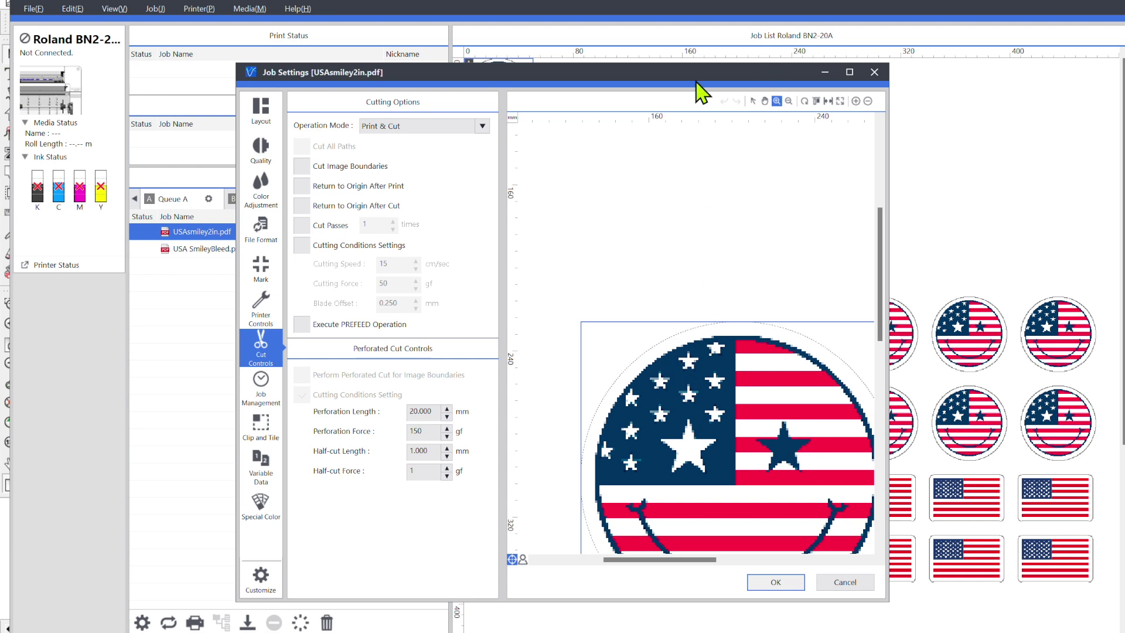
click(273, 121)
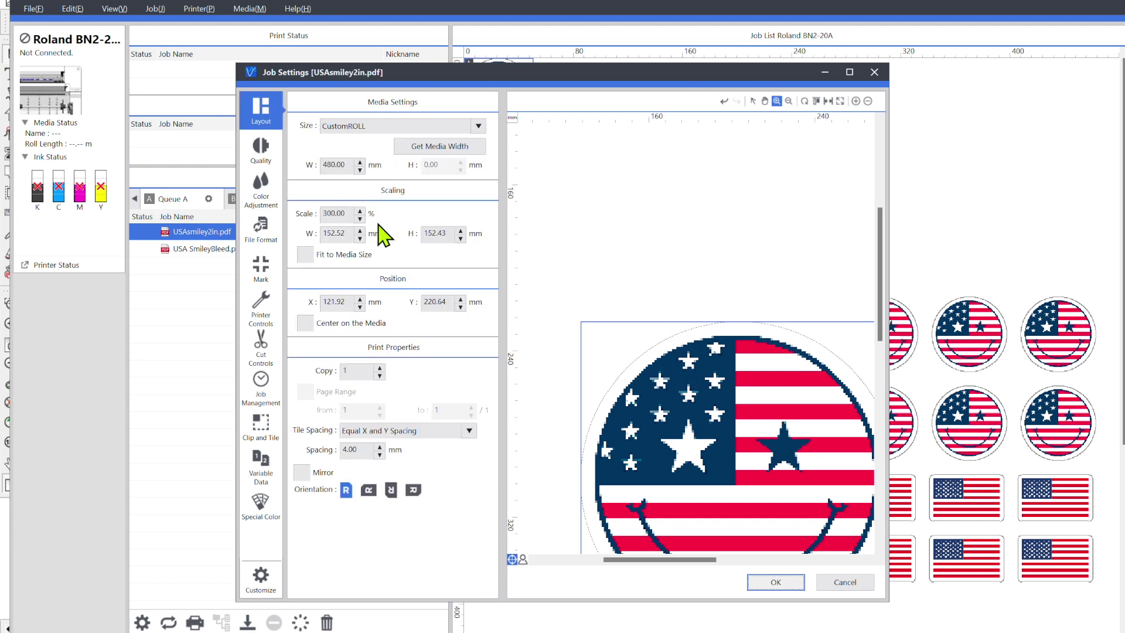
drag(725, 391, 636, 234)
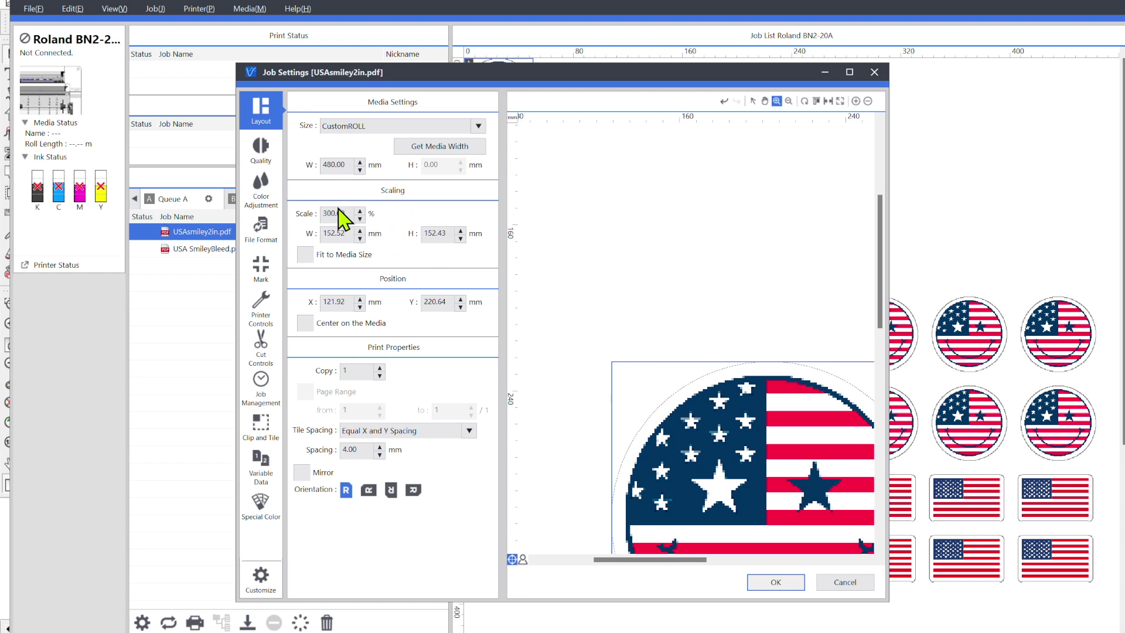
click(724, 100)
- Restore the 111.80% scale, fit the 480 mm media in view, and set 10 mm tile spacing
click(724, 101)
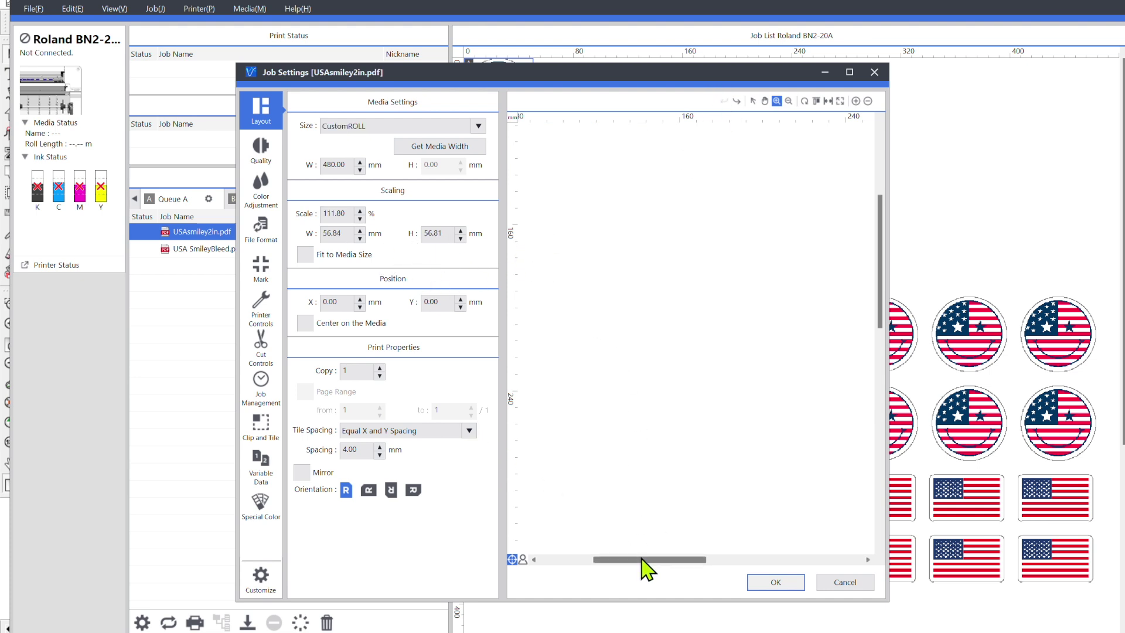
drag(639, 561, 571, 561)
drag(899, 267, 891, 170)
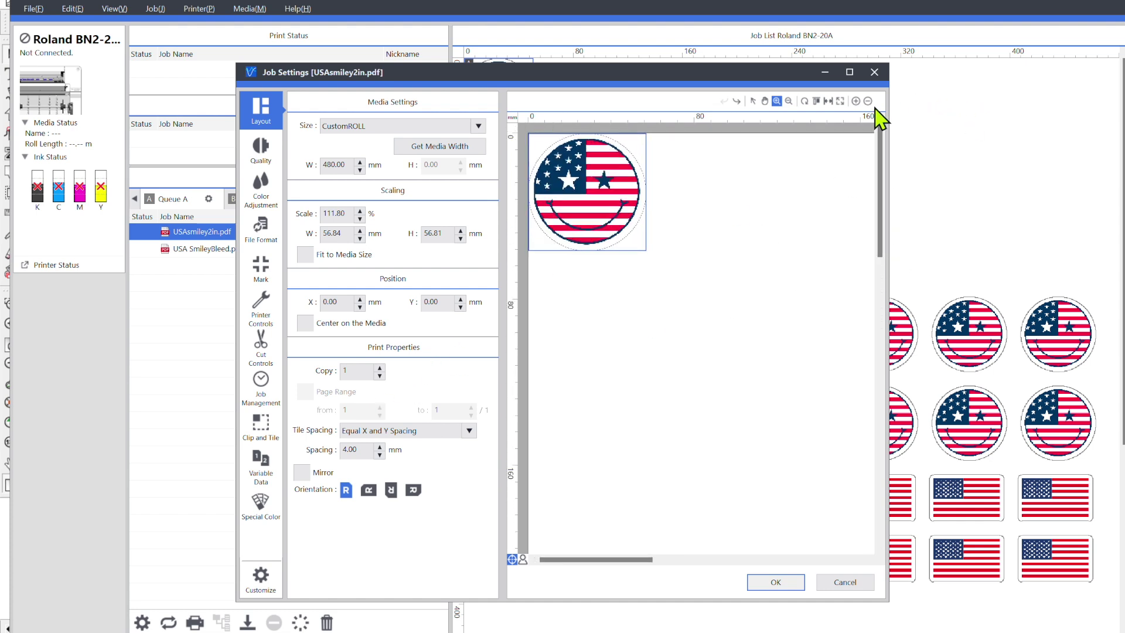
click(828, 101)
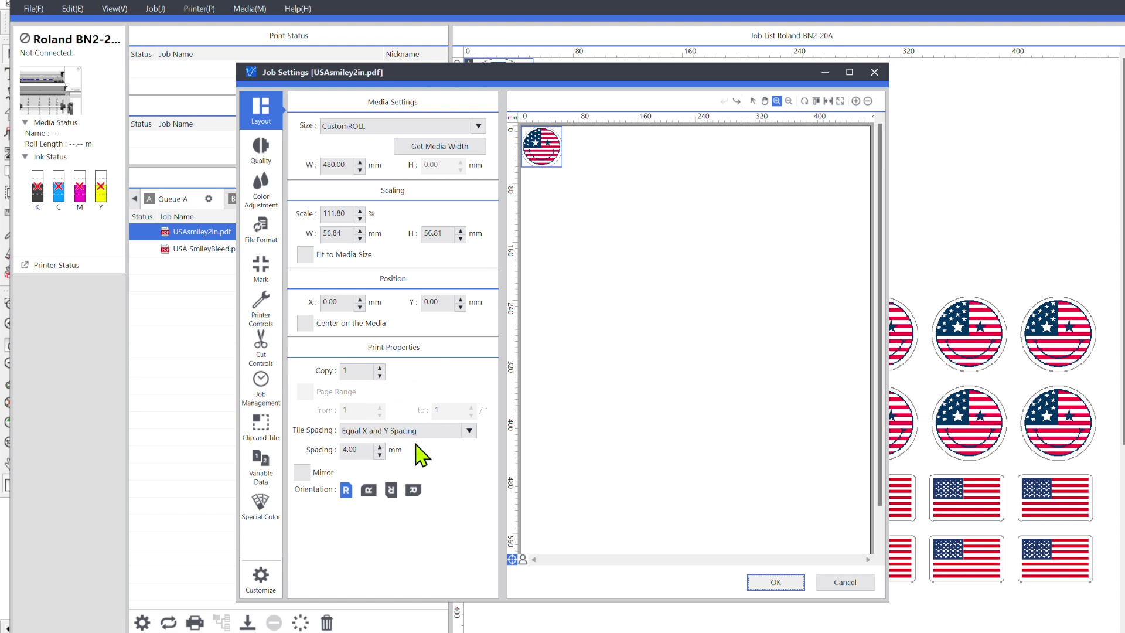
click(380, 446)
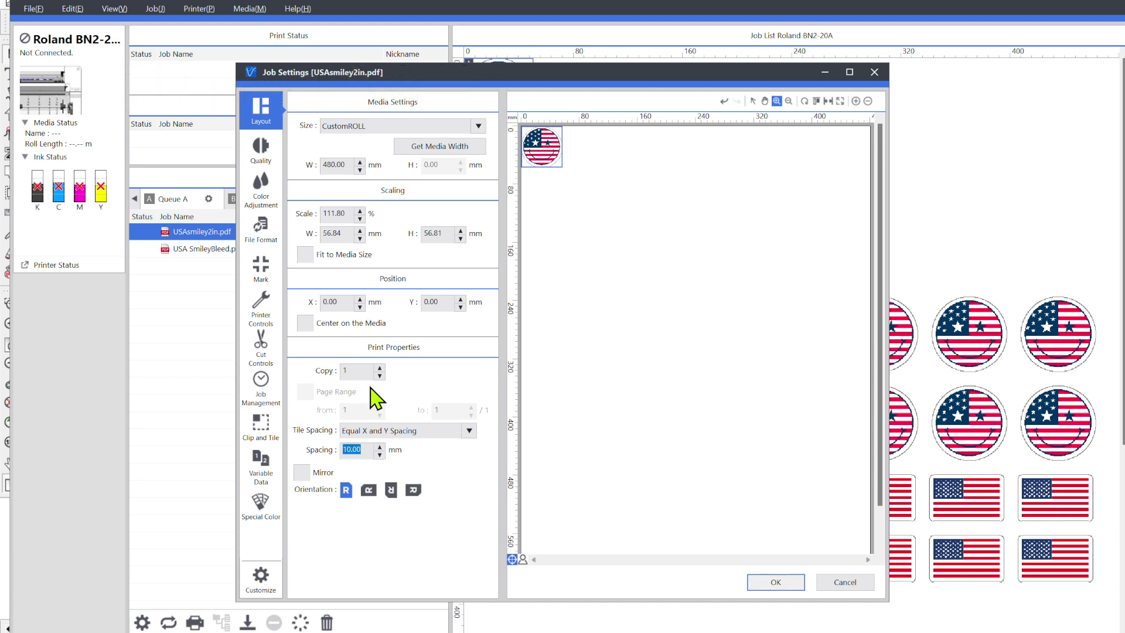
- Tile 100 copies of the smiley, seven per row, and fit the whole layout in the preview
click(360, 370)
double_click(360, 371)
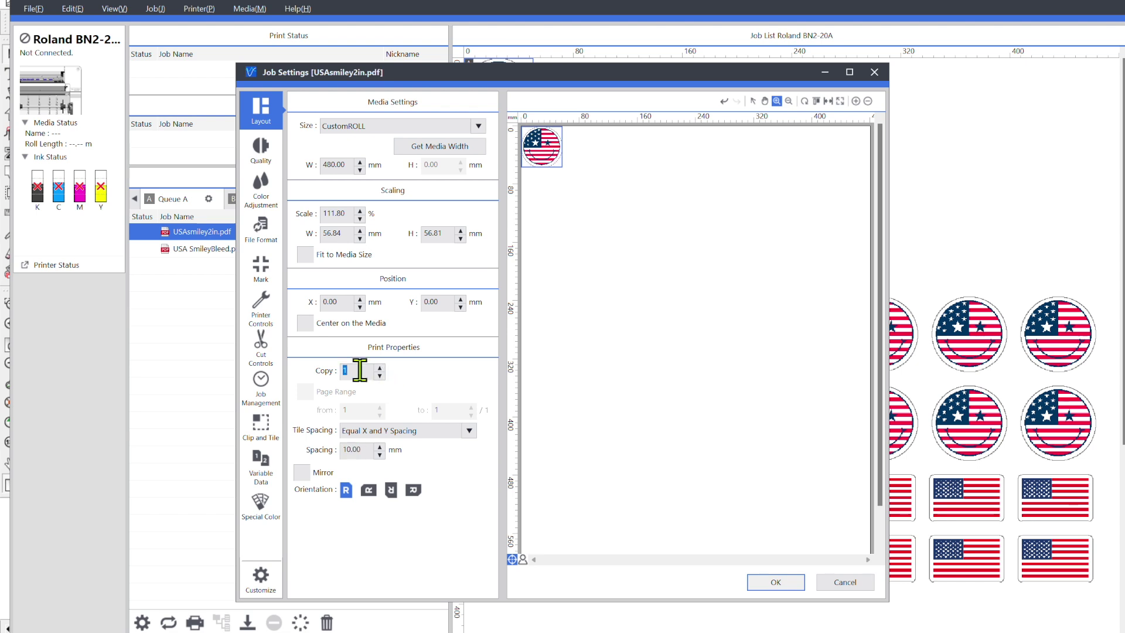
text(100)
double_click(360, 371)
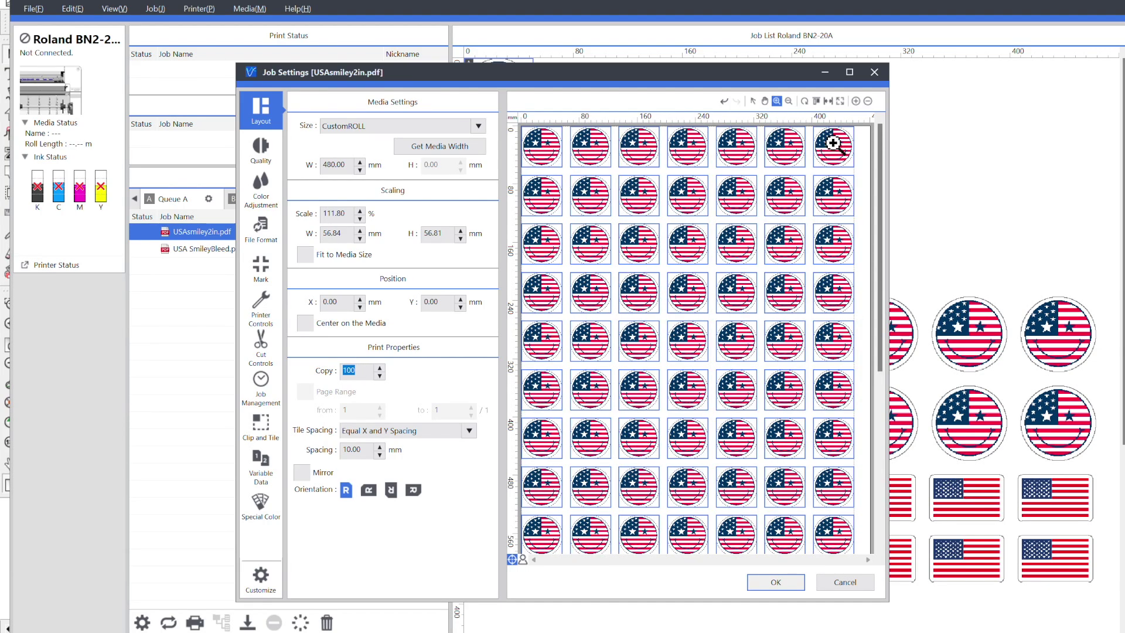
click(840, 100)
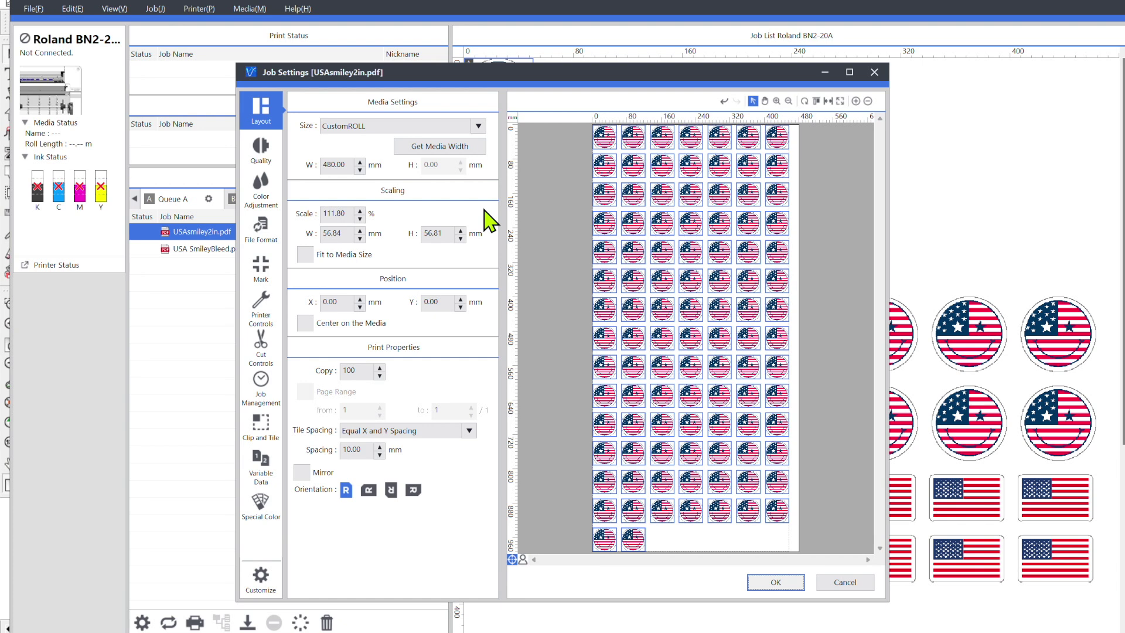
- Reset the smiley from 111.80% to 100% scale (50.84 x 50.81 mm) with a single copy
click(343, 214)
double_click(351, 215)
text(100)
key(Return)
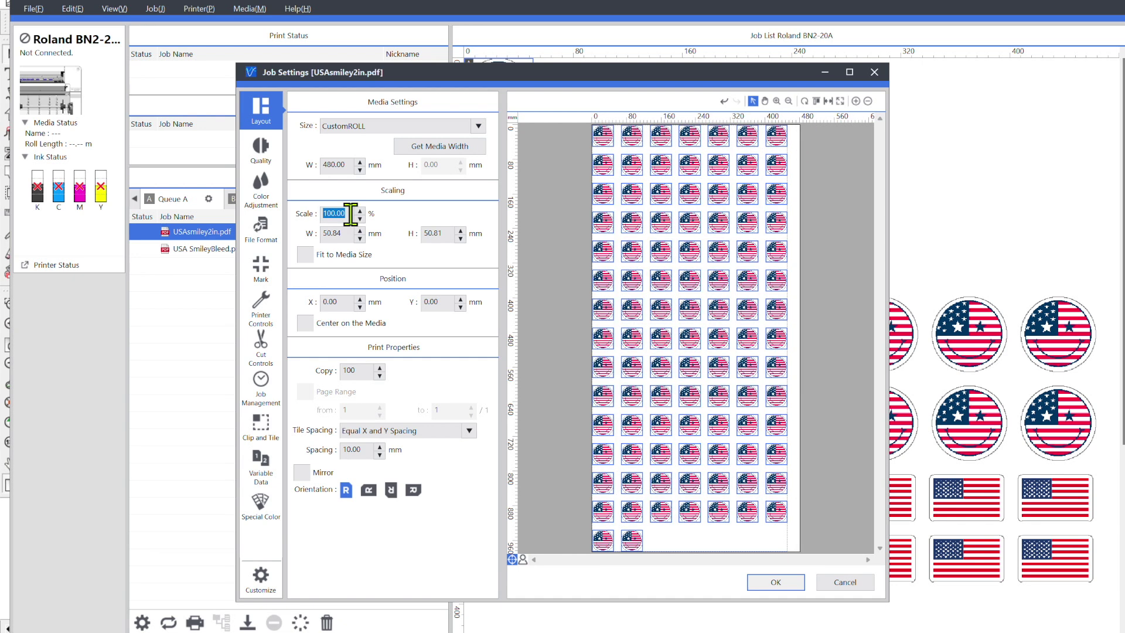
double_click(364, 372)
text(1)
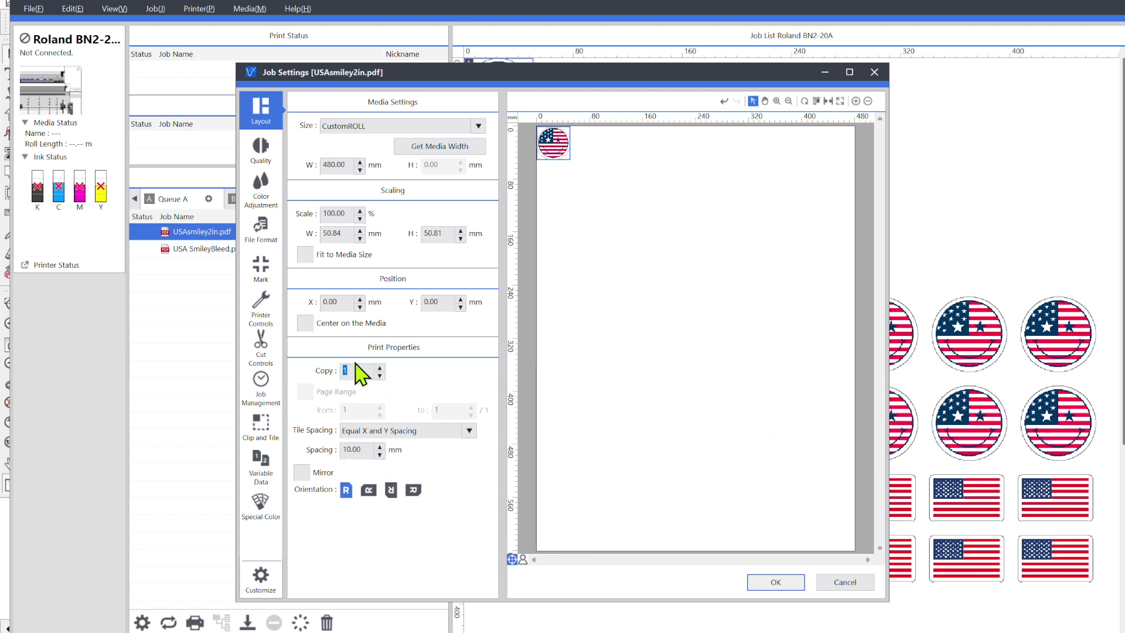
- Set 100 copies of the 100% smiley and confirm the Job Settings with OK
text(100)
click(354, 371)
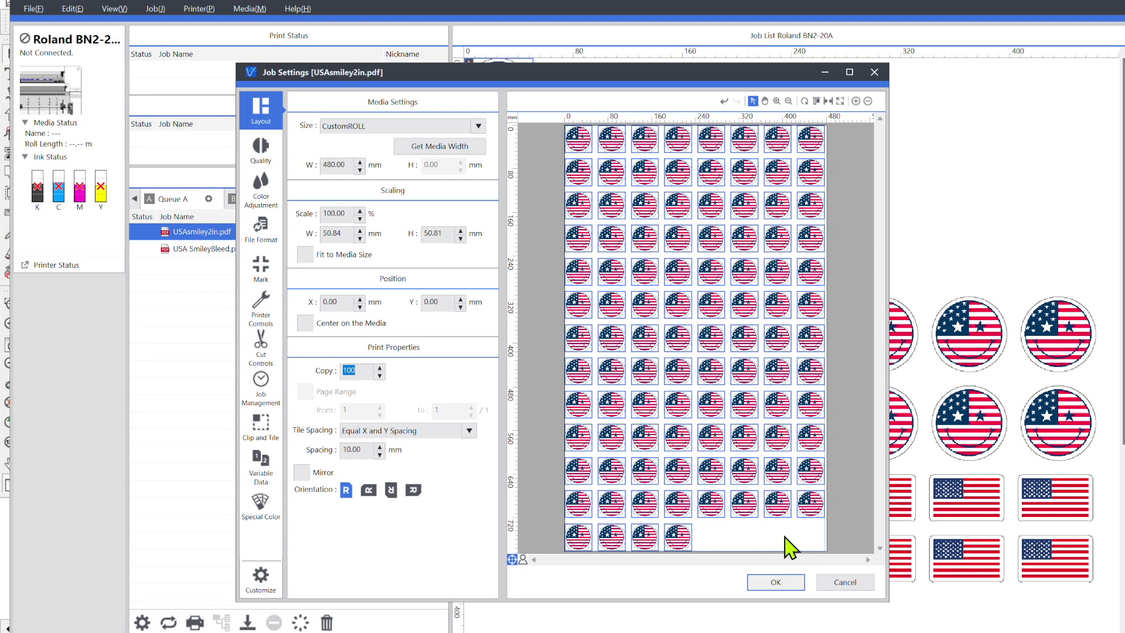
key(Return)
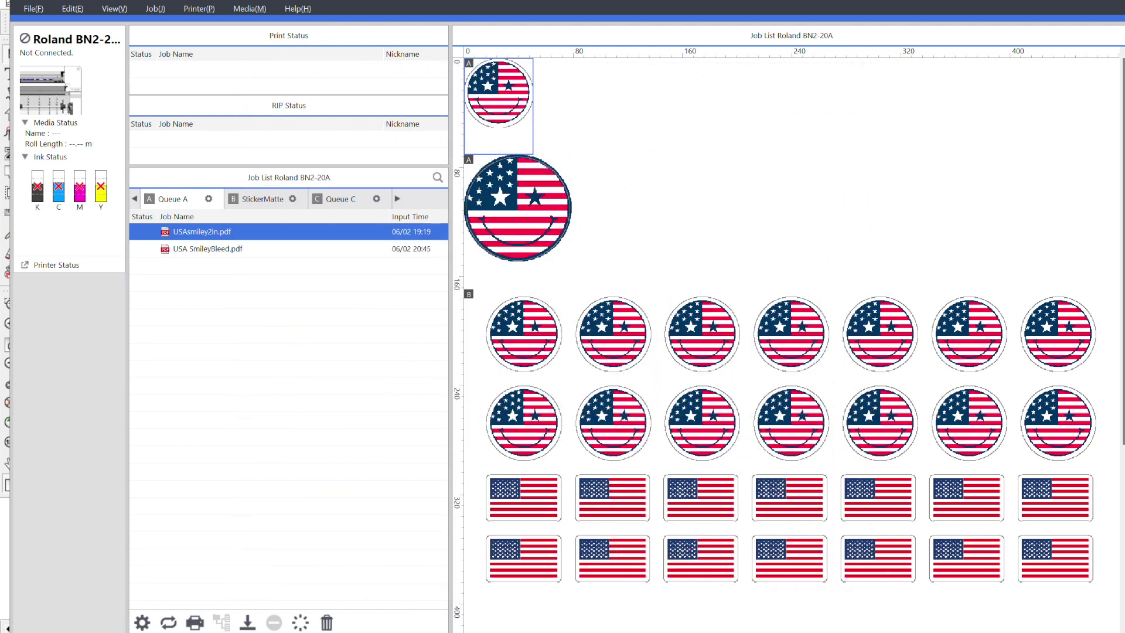
- In FlexiDESIGNER, clear the flag smiley's old contour cut via Effects > Clear Contour Cut, then deselect
click(762, 592)
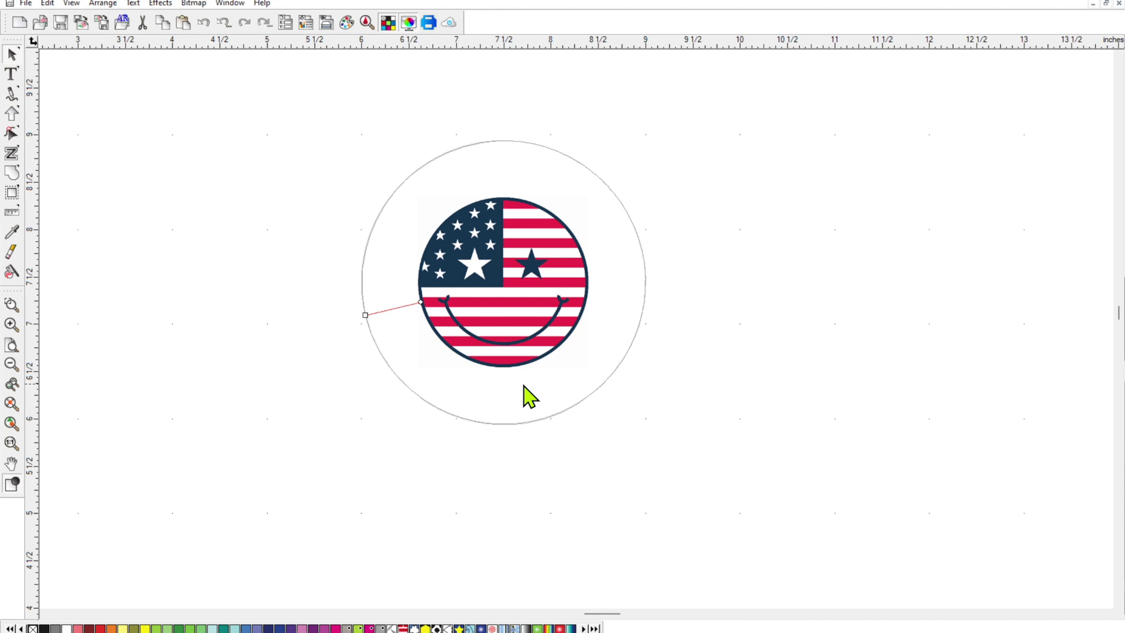
click(457, 248)
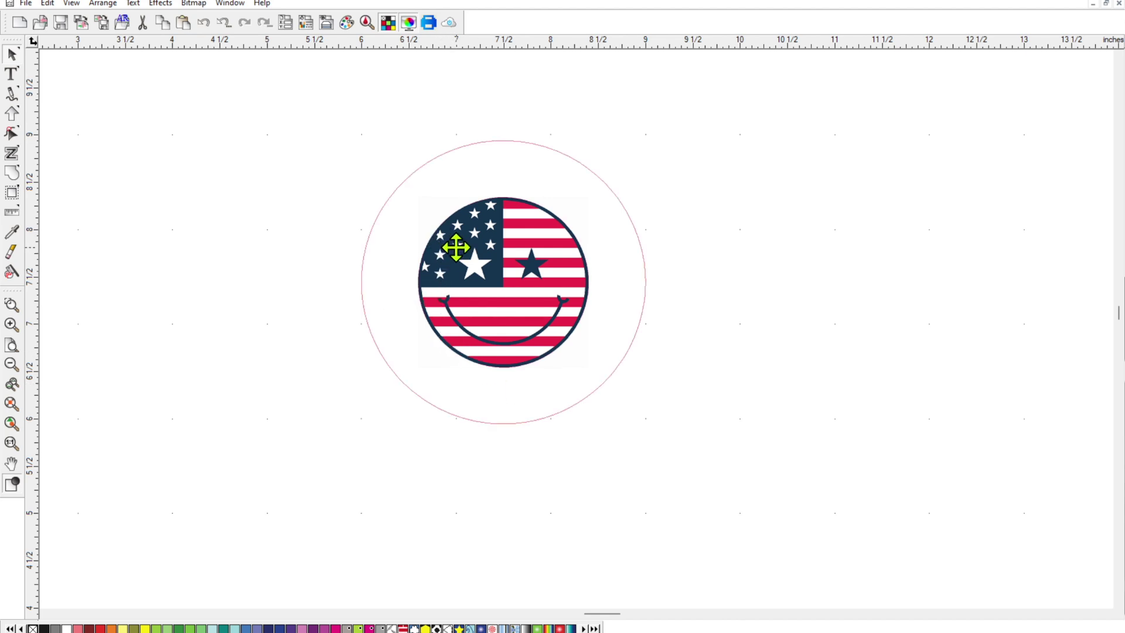
click(457, 248)
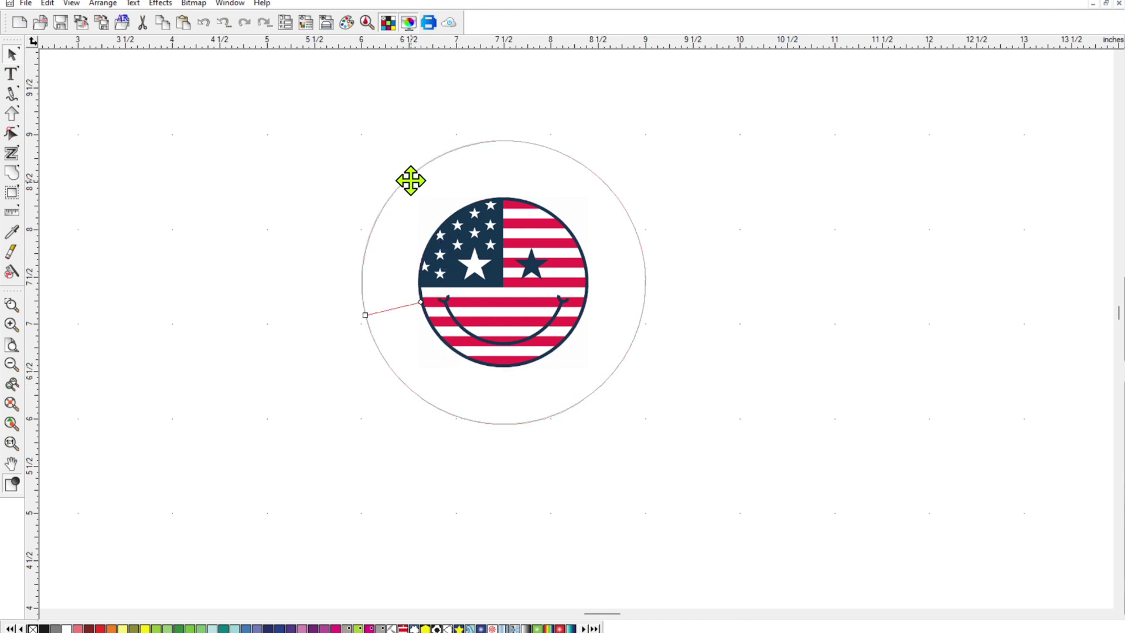
click(160, 3)
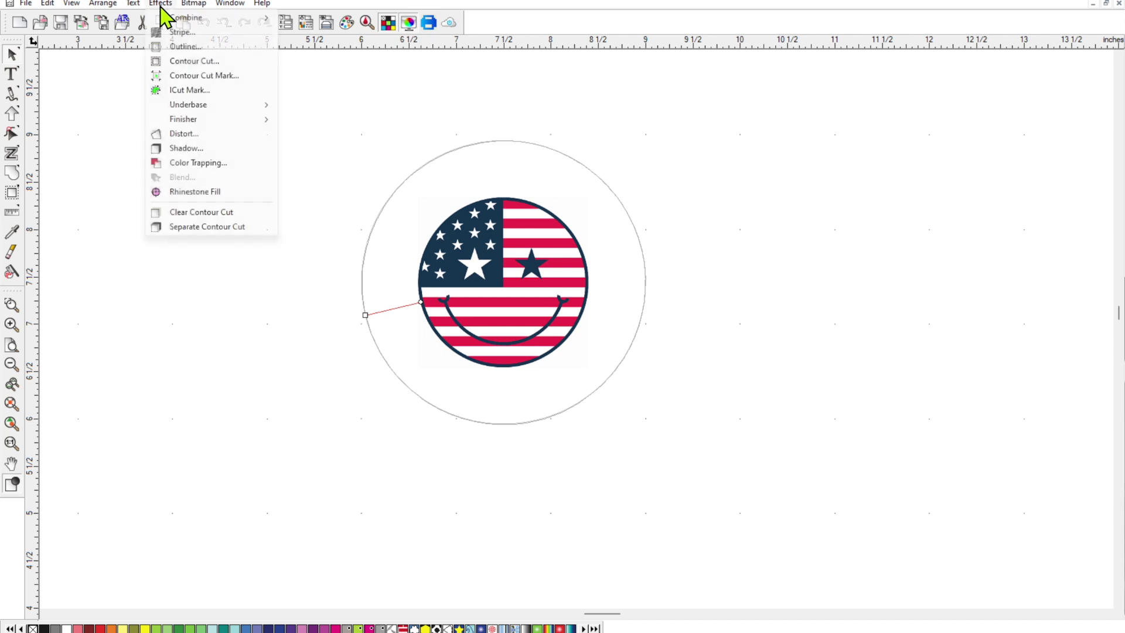
click(208, 212)
click(683, 251)
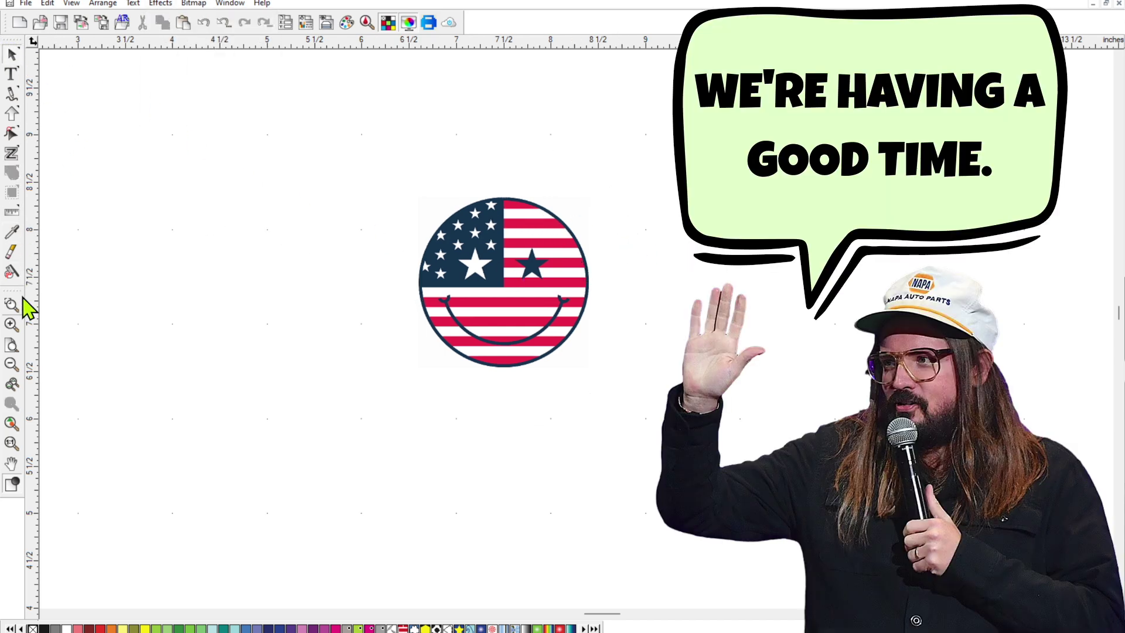
- Zoom in on the flag smiley and select its bitmap
click(11, 325)
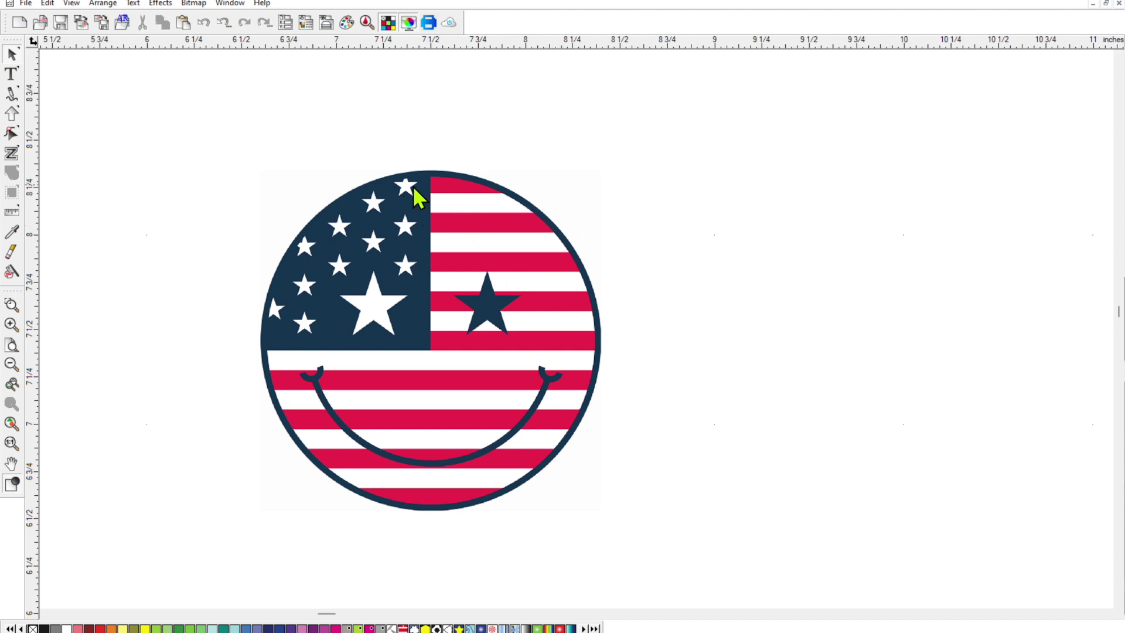
click(425, 287)
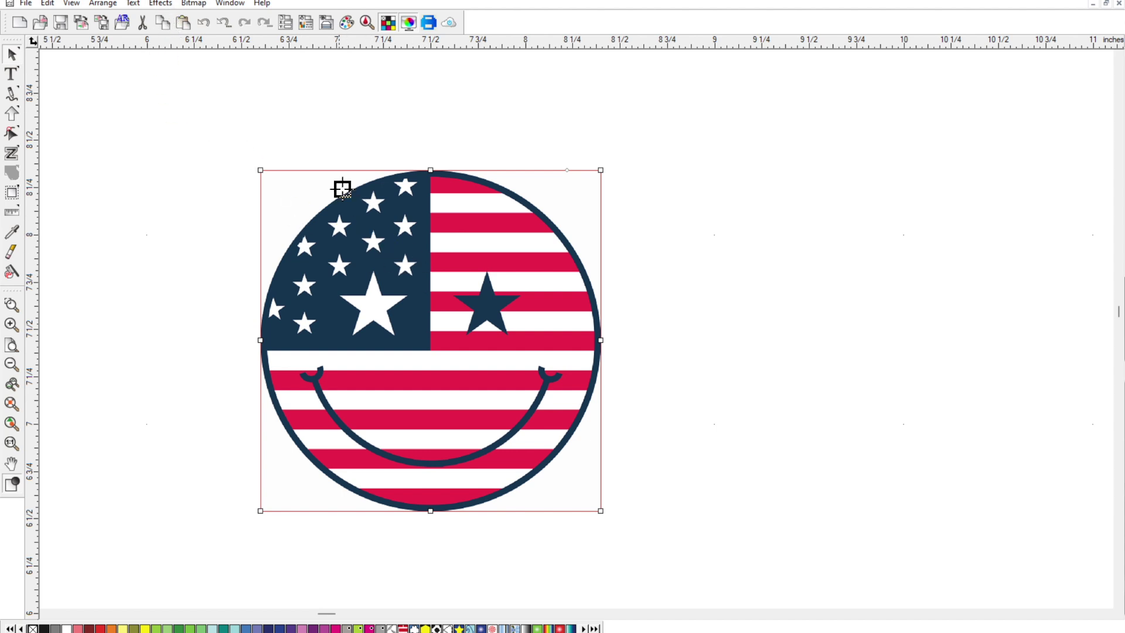
- Add a transparent 0.050 in outline around the smiley, keeping the original artwork
click(160, 4)
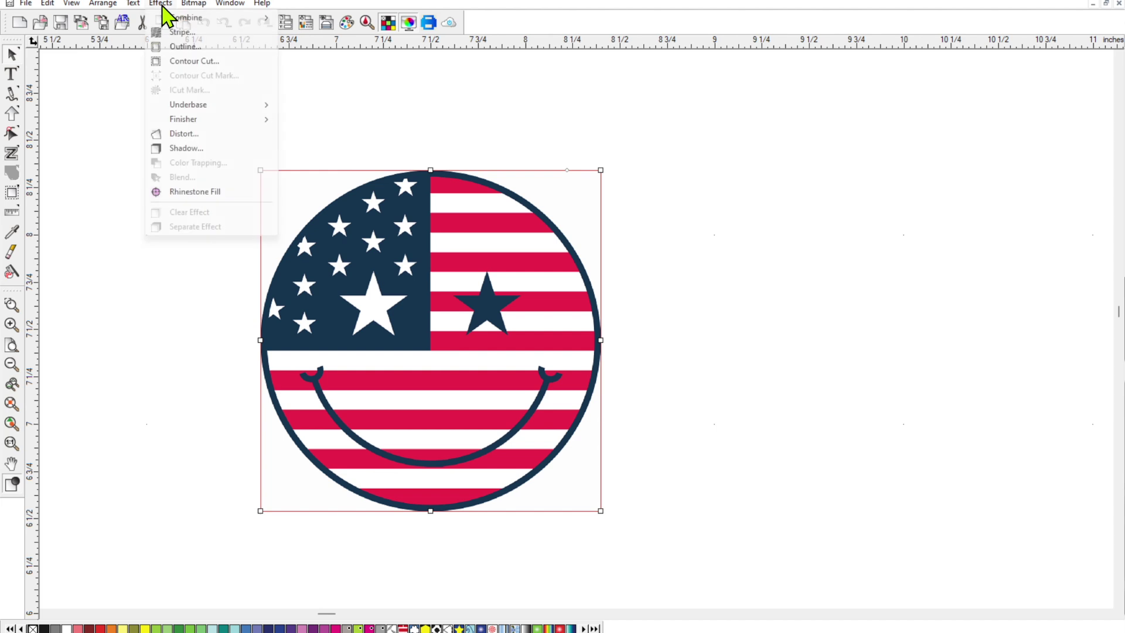
click(185, 47)
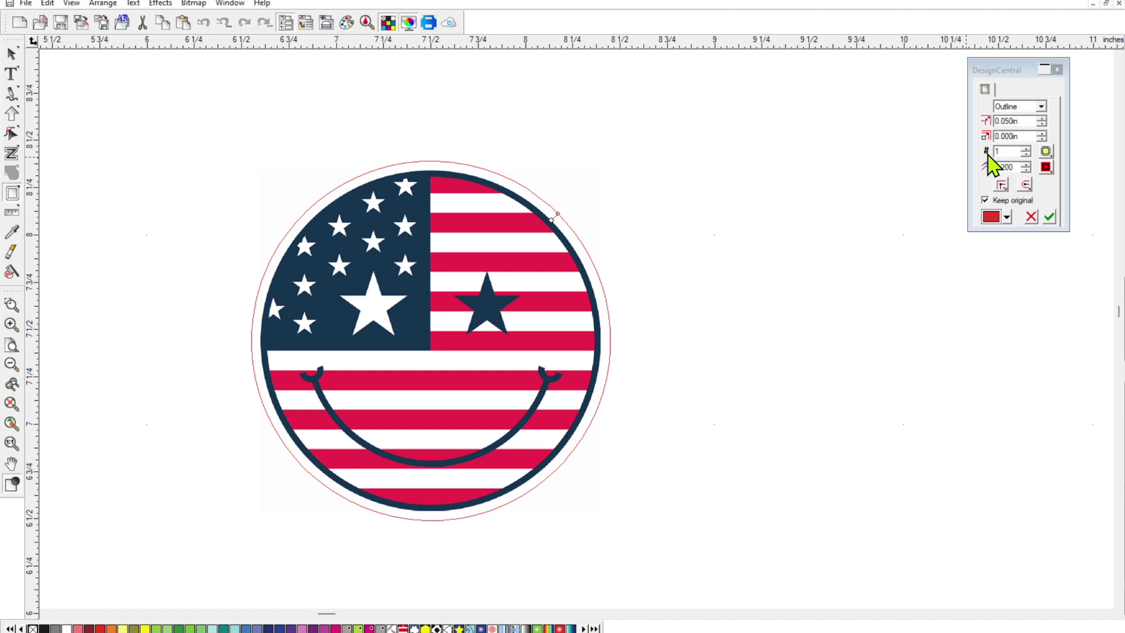
click(1007, 218)
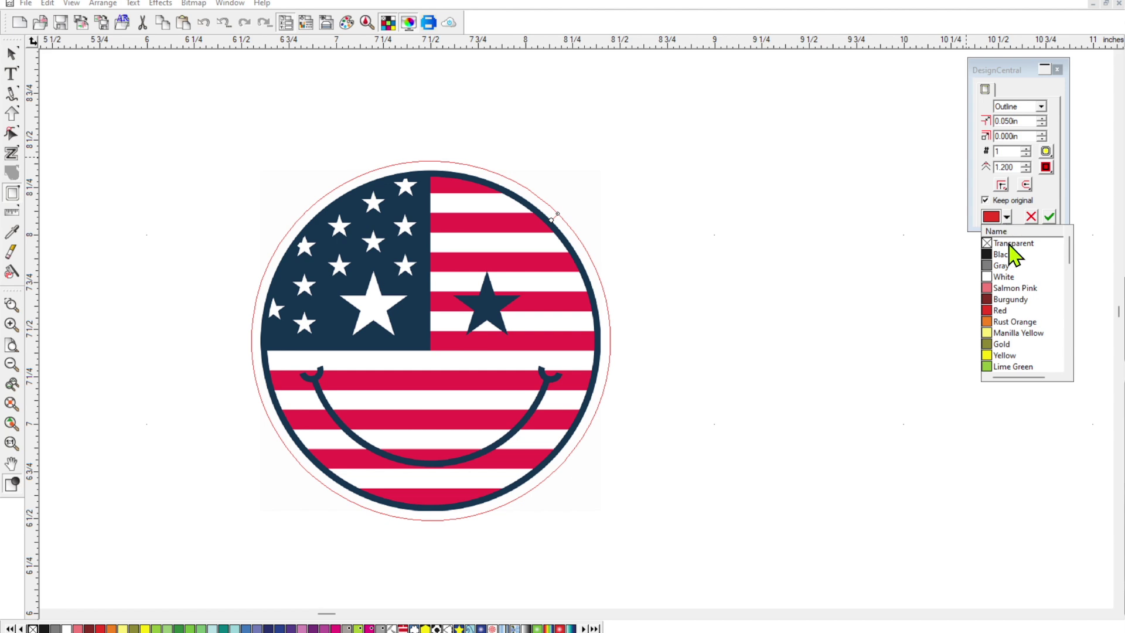
click(1009, 245)
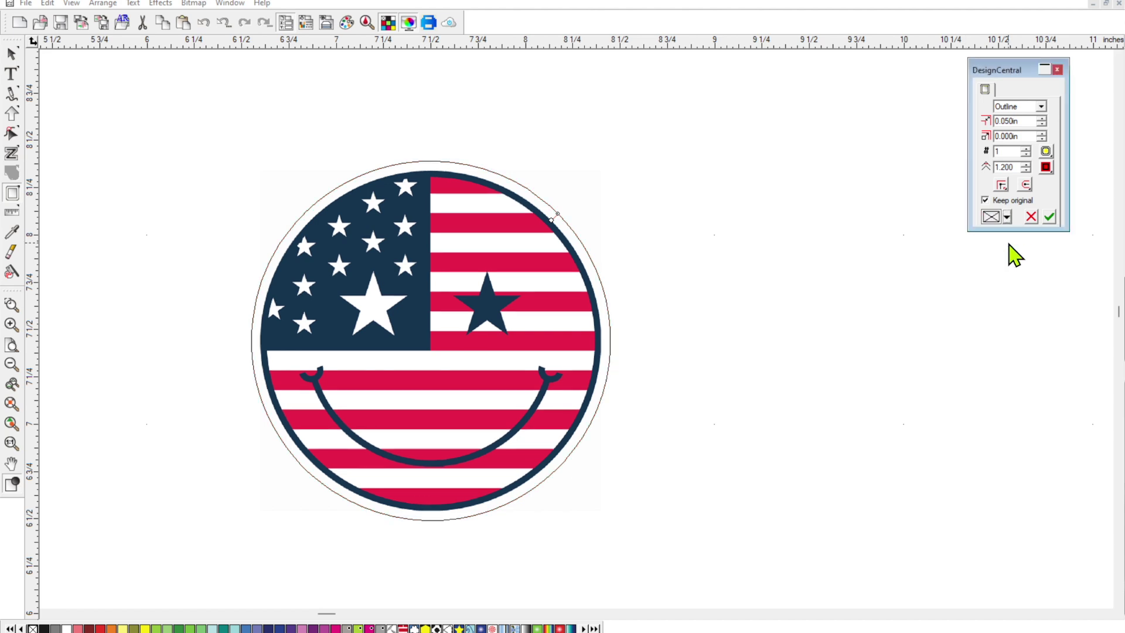
click(1049, 218)
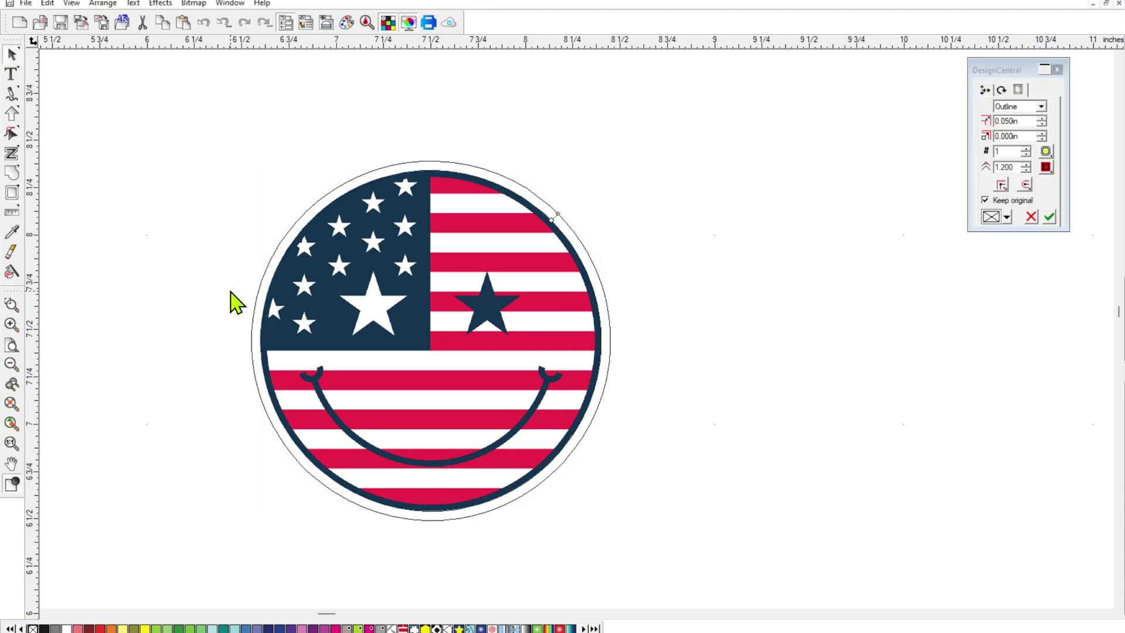
- Separate the outline from the smiley and move the smiley image aside
click(163, 4)
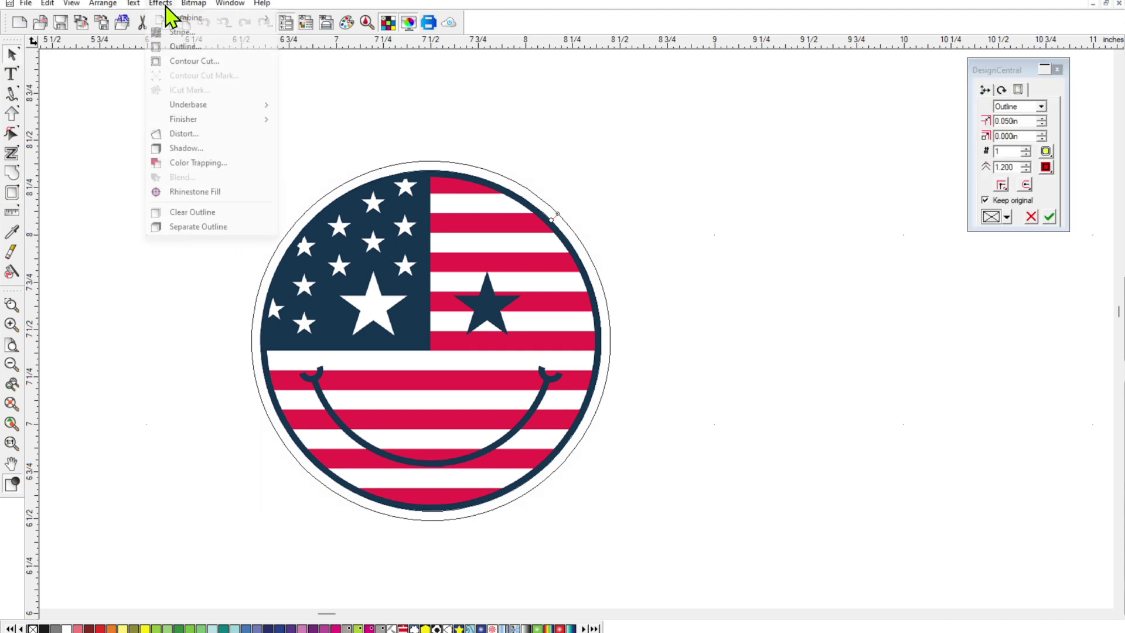
click(194, 227)
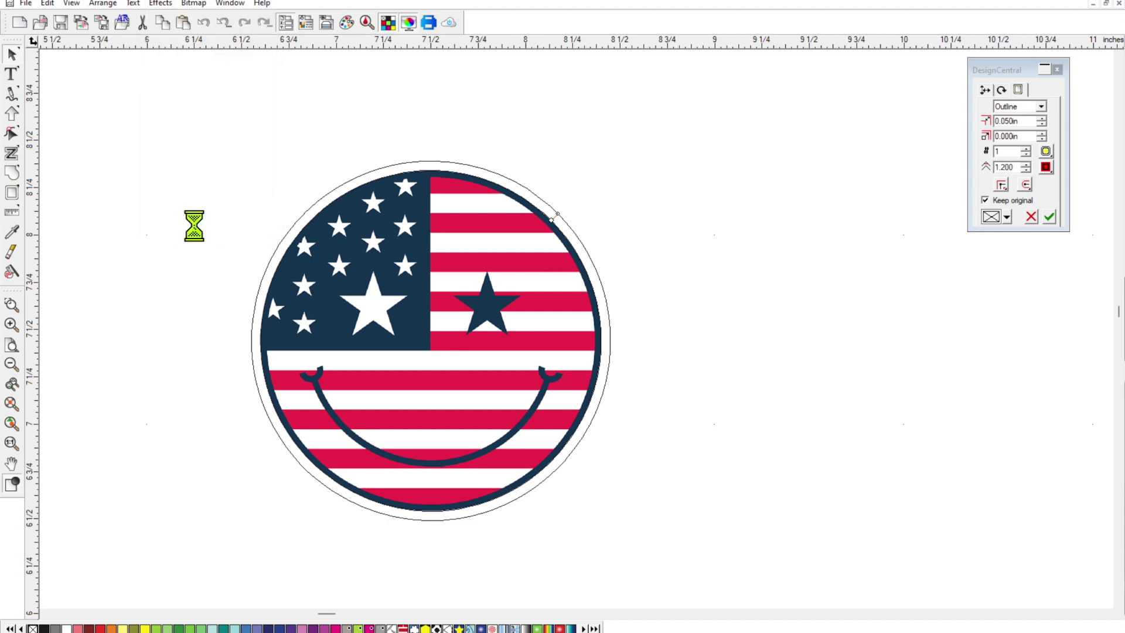
drag(447, 344, 774, 336)
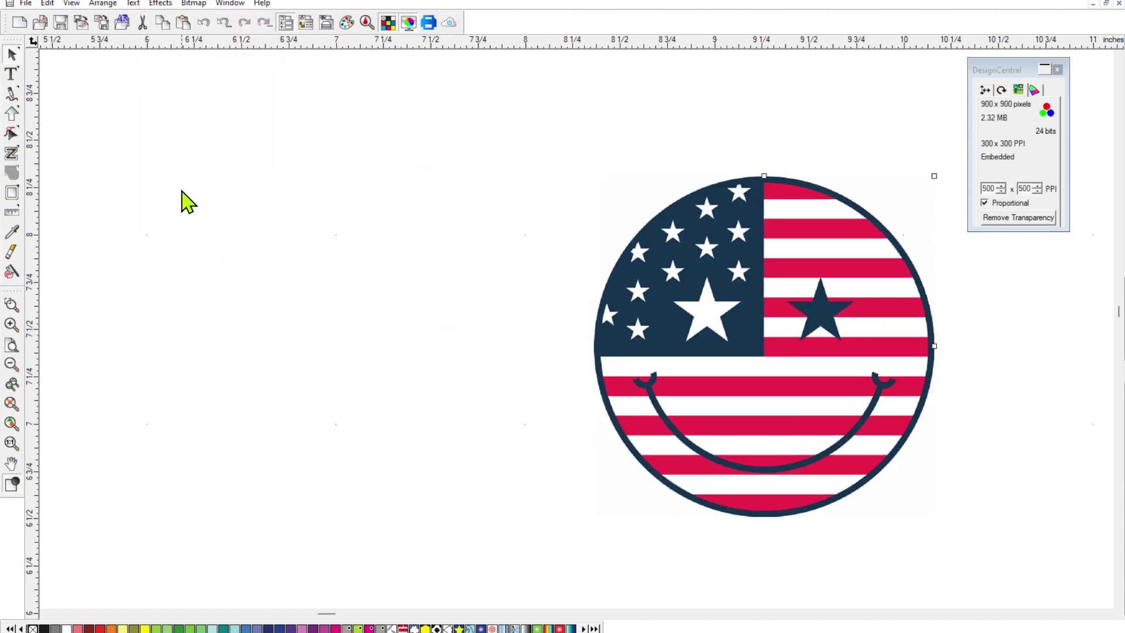
- Fill the 1.900 in outline circle with the flag's navy blue using the Eyedropper
drag(218, 148, 505, 475)
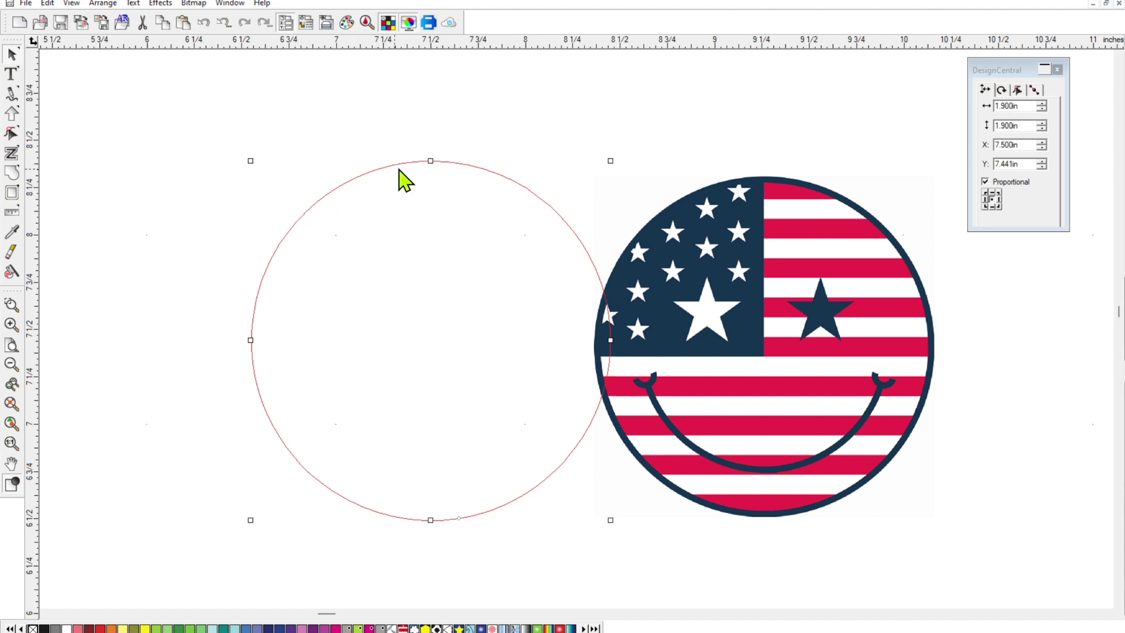
click(11, 233)
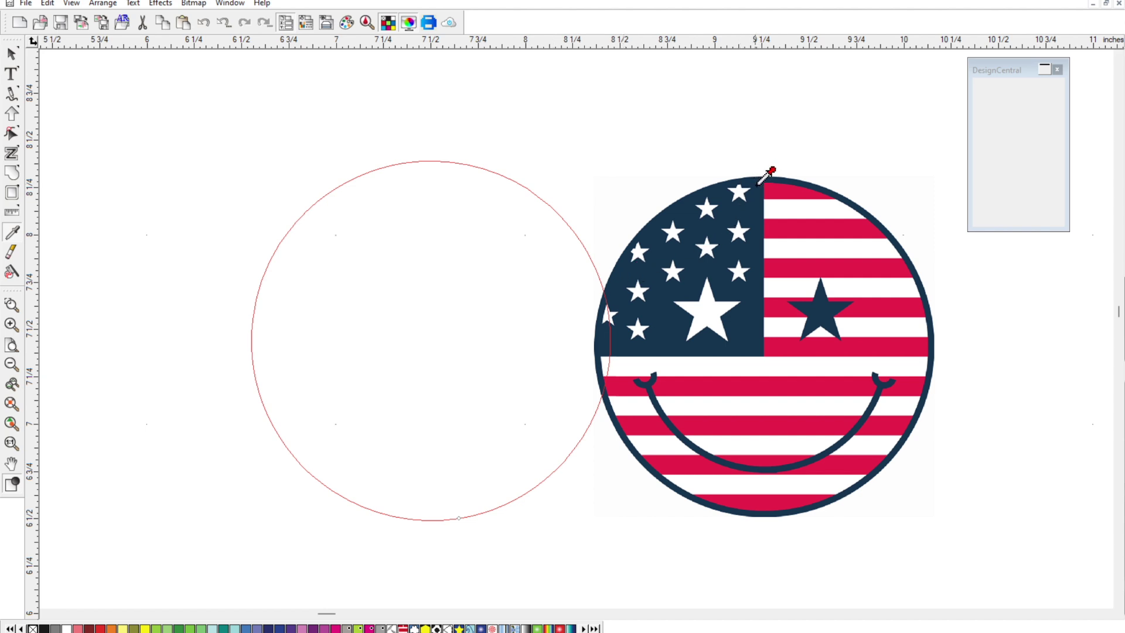
click(753, 204)
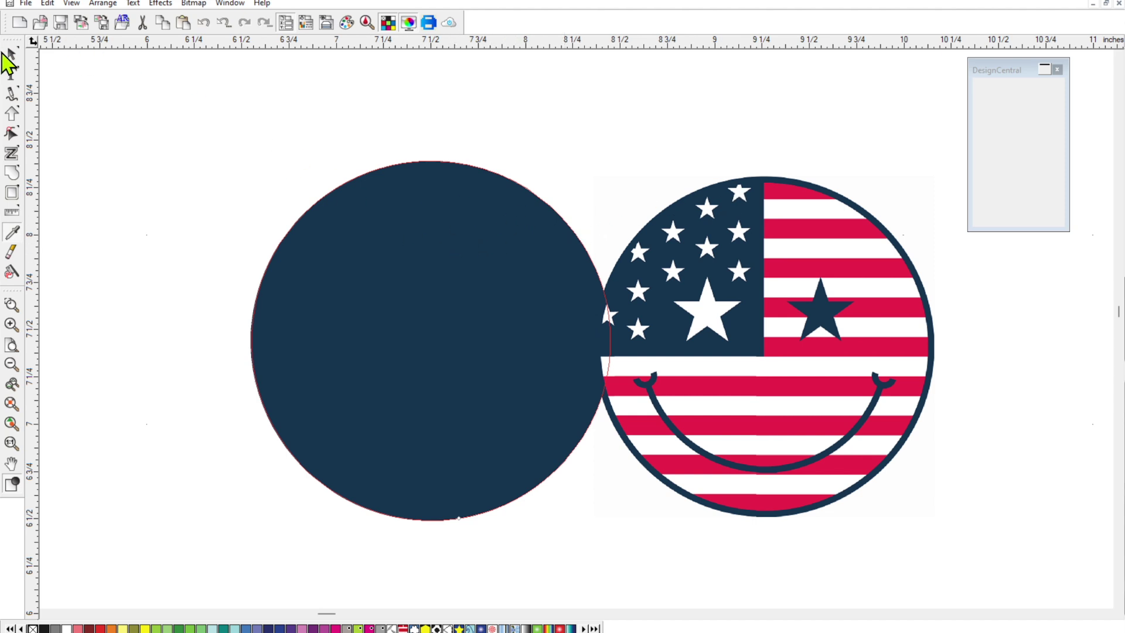
- Centre the flag smiley on the navy circle and select the combined artwork
click(11, 54)
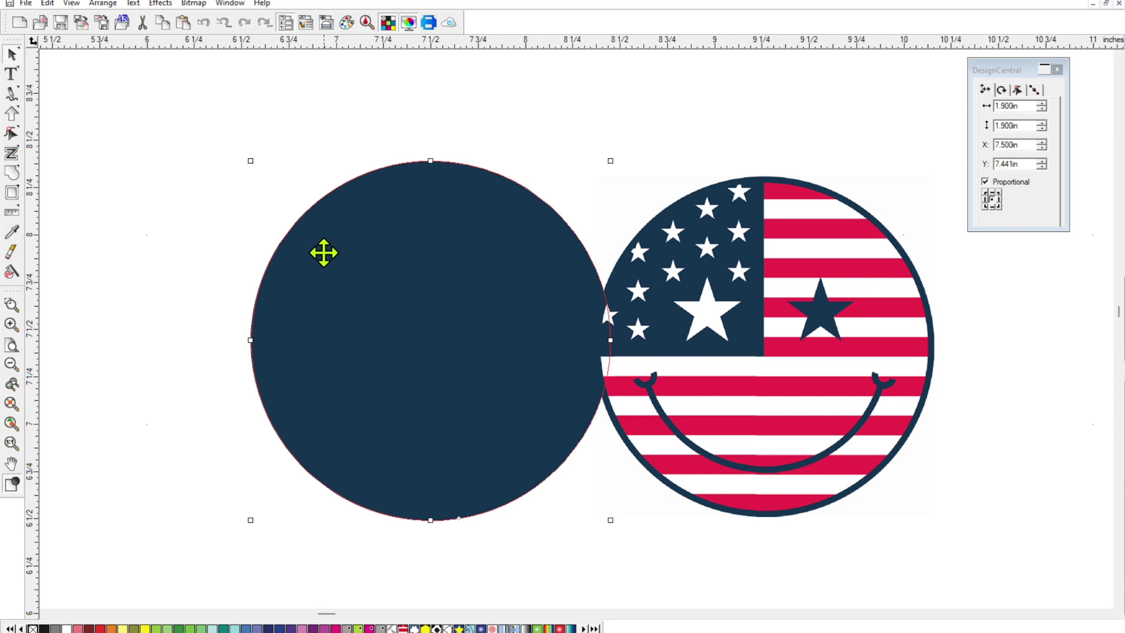
shift+click(725, 296)
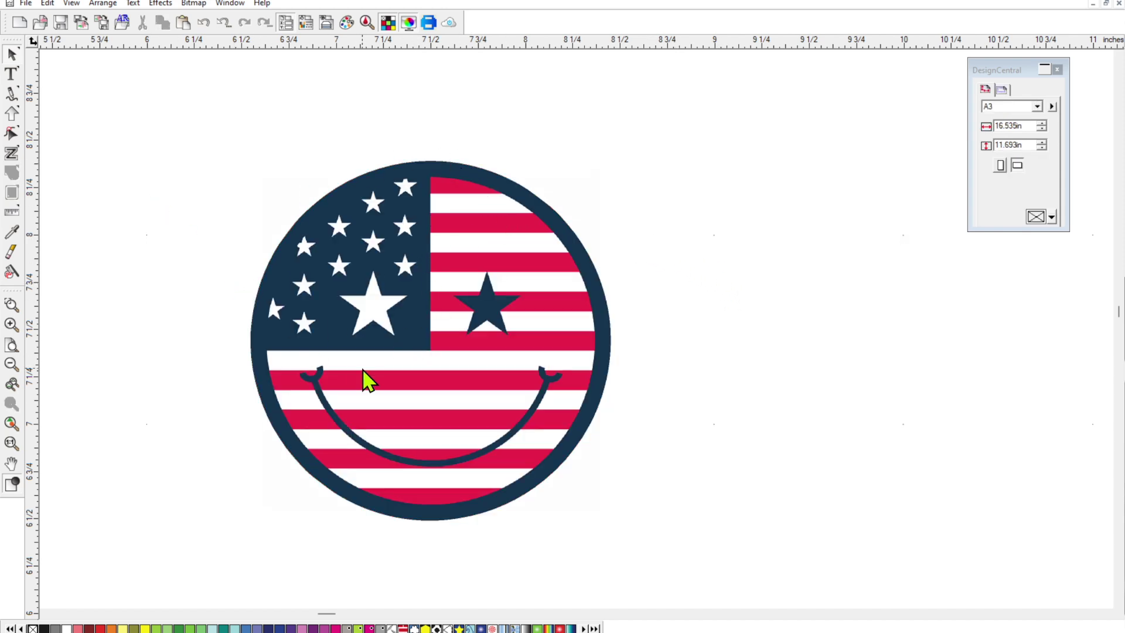
click(422, 302)
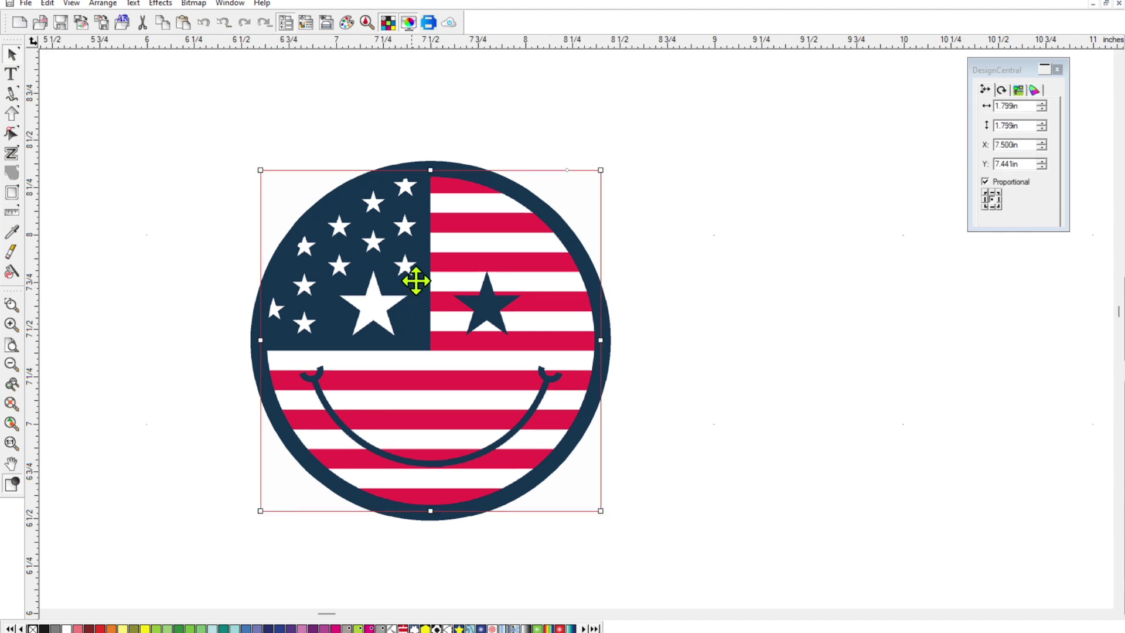
- Apply a contour cut to the navy-bordered smiley with the offset set to 0.000 in
click(159, 5)
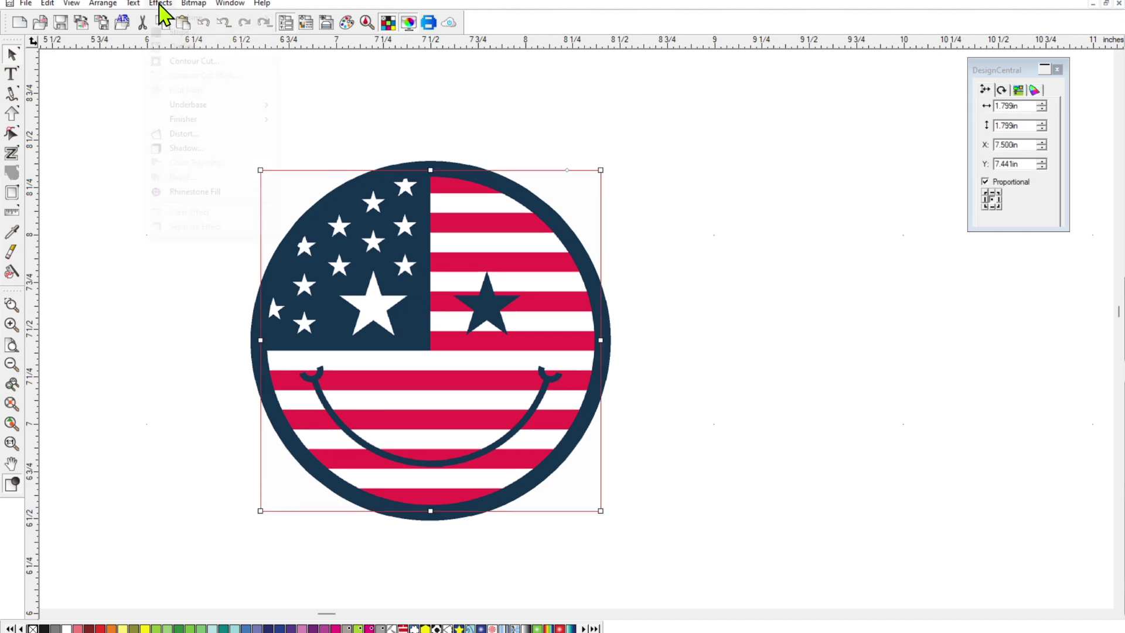
click(208, 64)
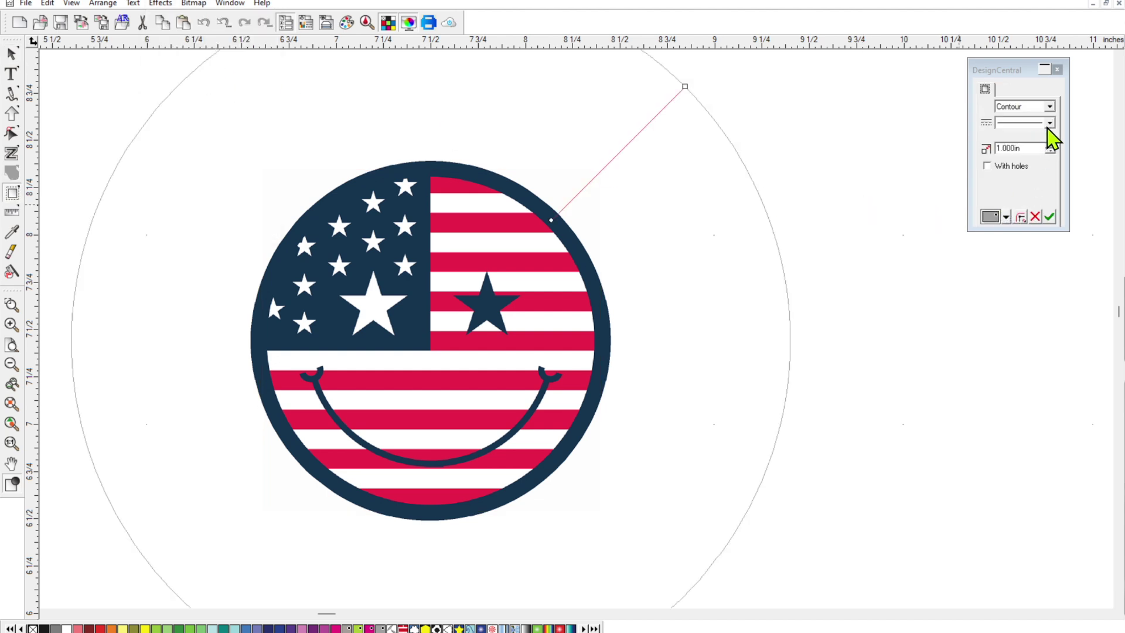
double_click(1012, 149)
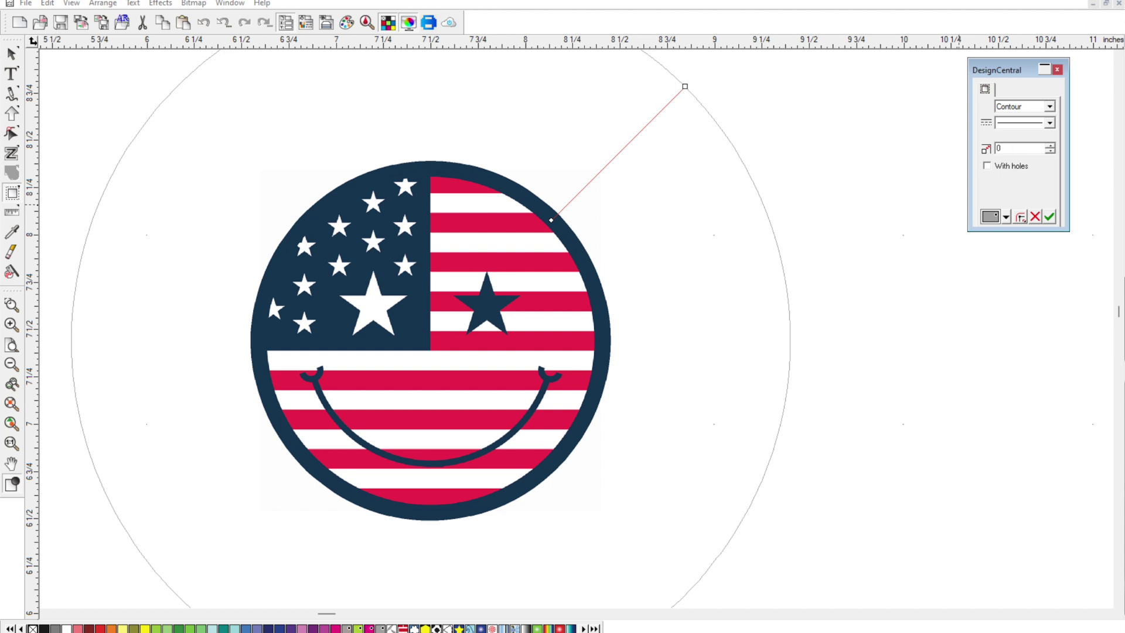
key(Return)
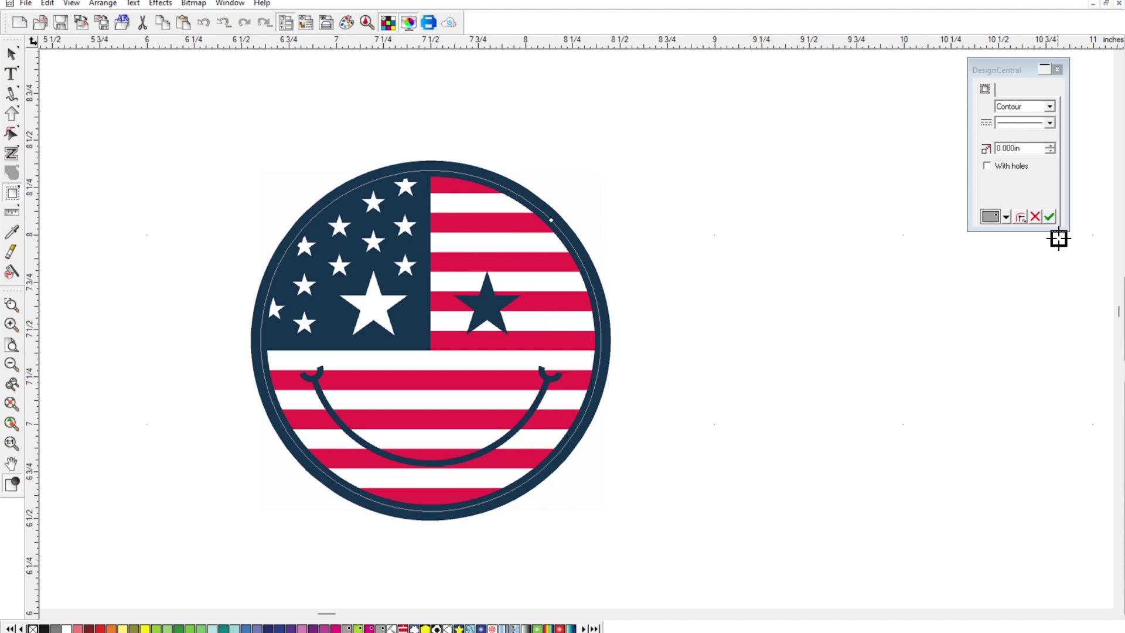
click(1050, 219)
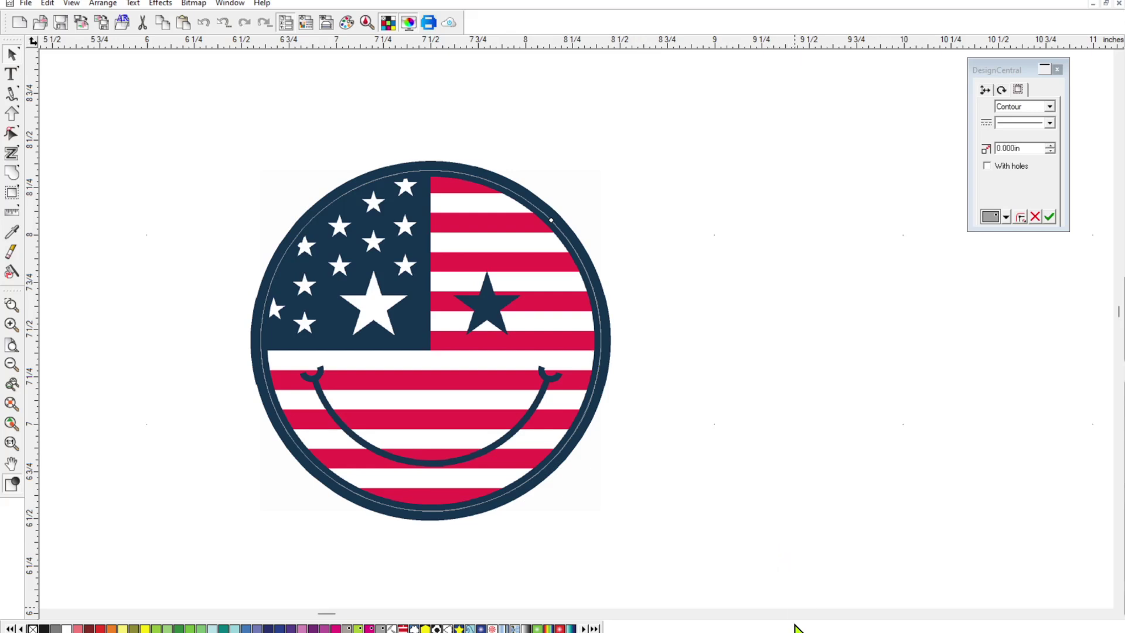
- Return to the VersaWorks job list showing the tiled smiley sticker layout
click(797, 592)
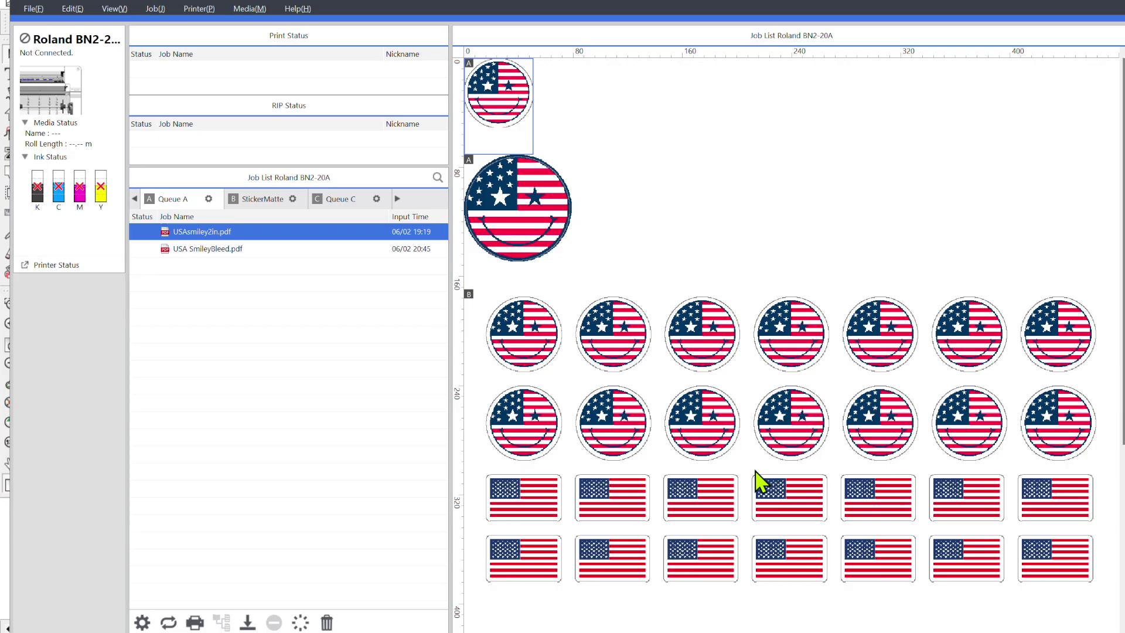
- Scale the USA SmileyBleed.pdf job to 300% and set it to 2 copies side by side
click(510, 221)
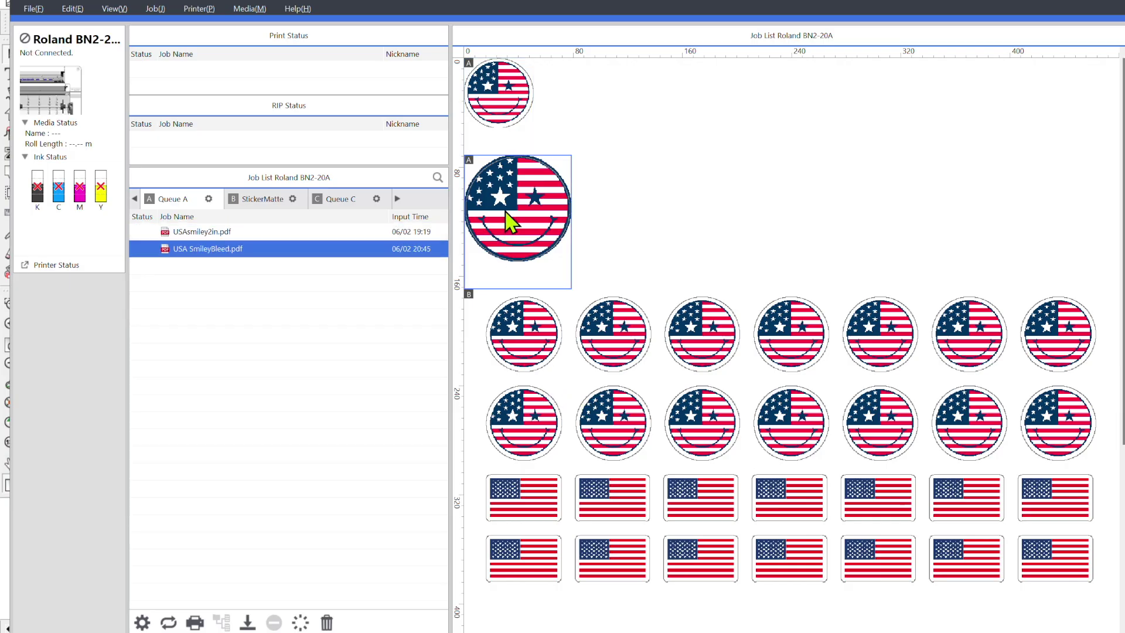
double_click(296, 251)
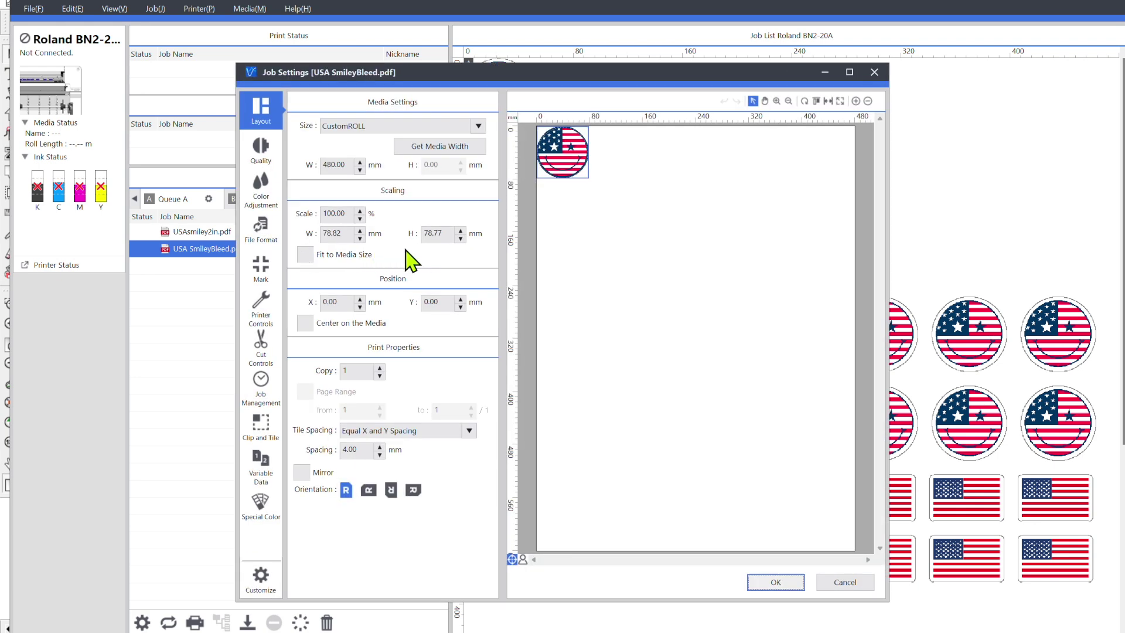
double_click(334, 215)
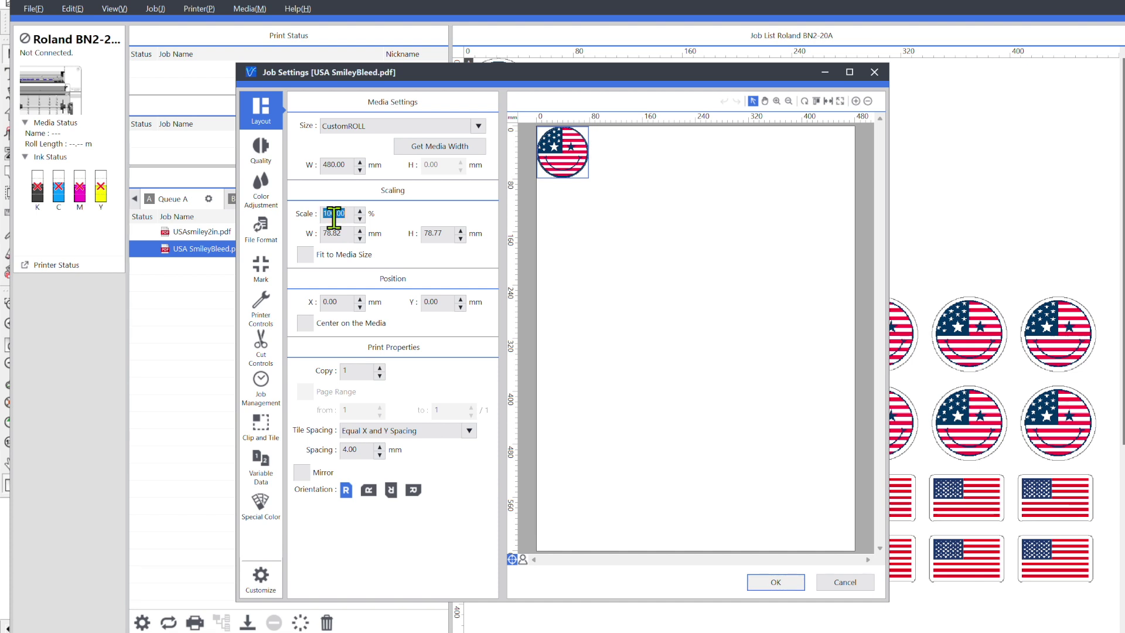
text(300)
key(Return)
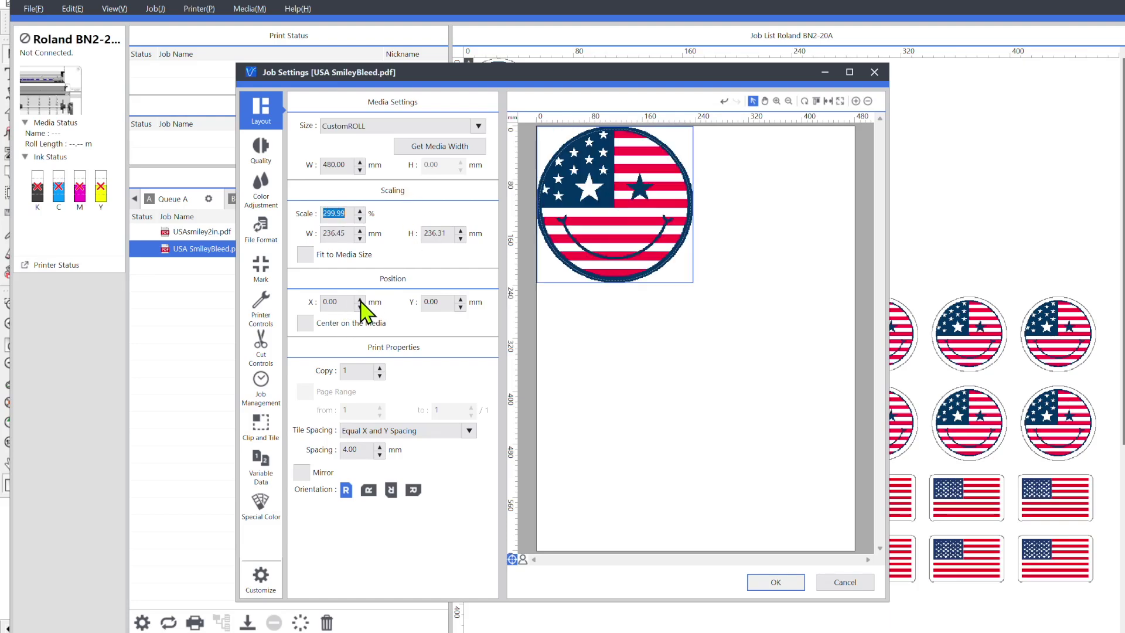
click(379, 367)
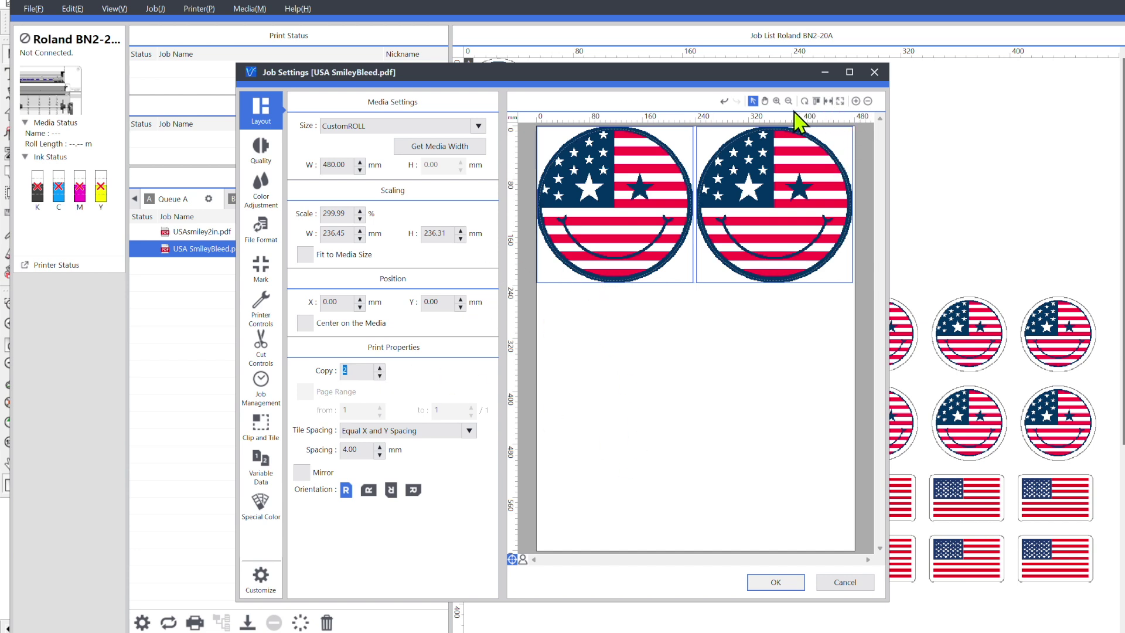
- Zoom the preview in on the gap between the two smiley copies
click(777, 101)
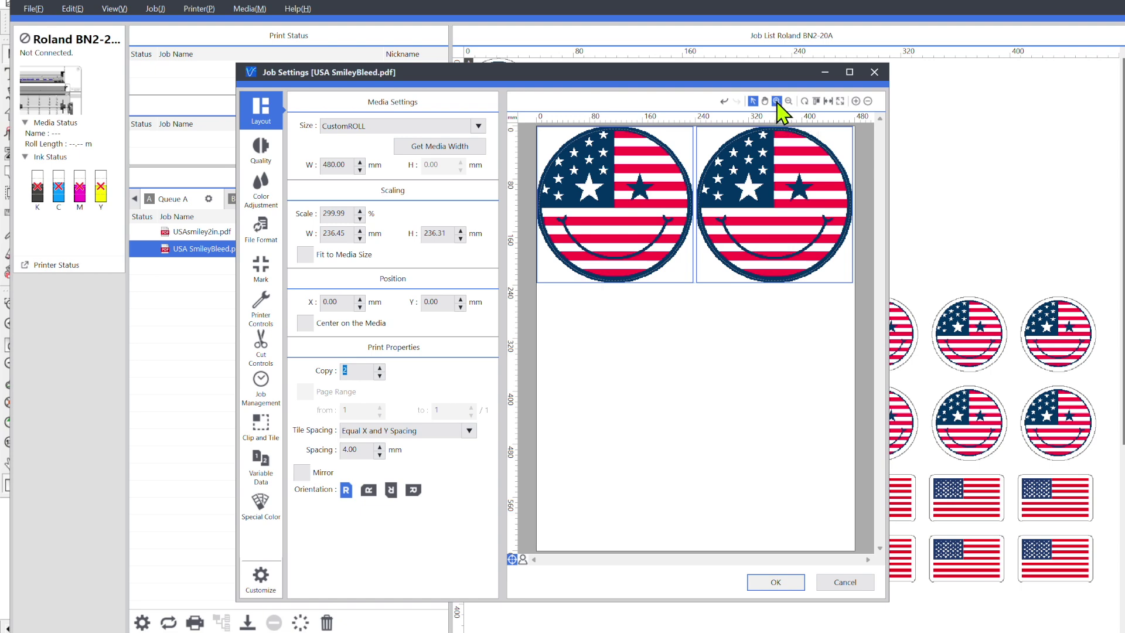
click(701, 209)
click(670, 262)
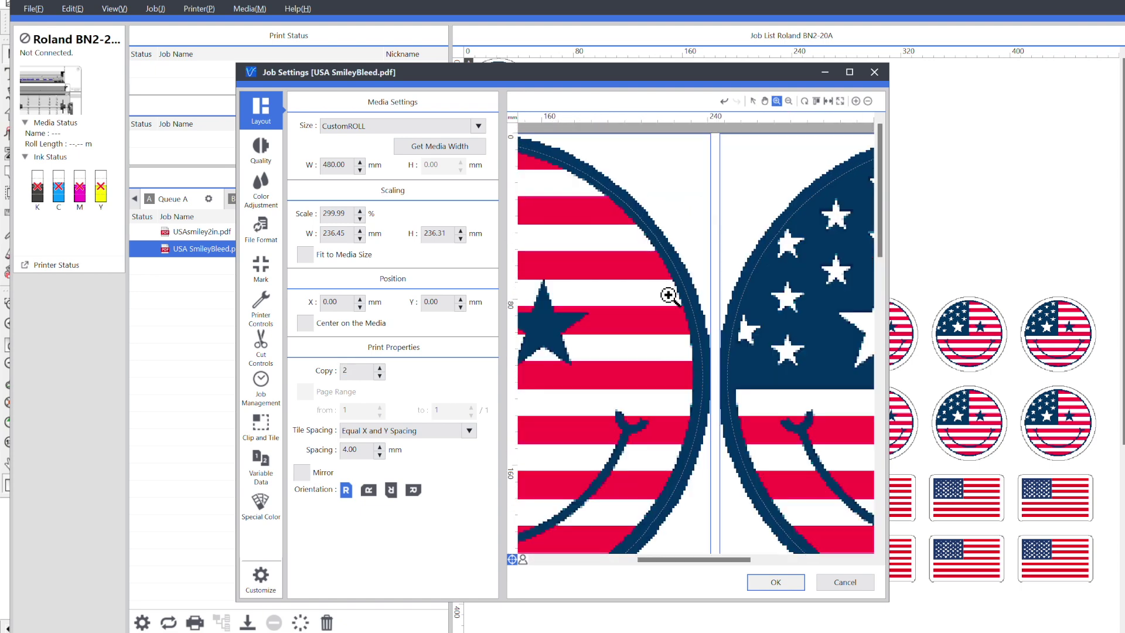
scroll(708, 369, down, 1)
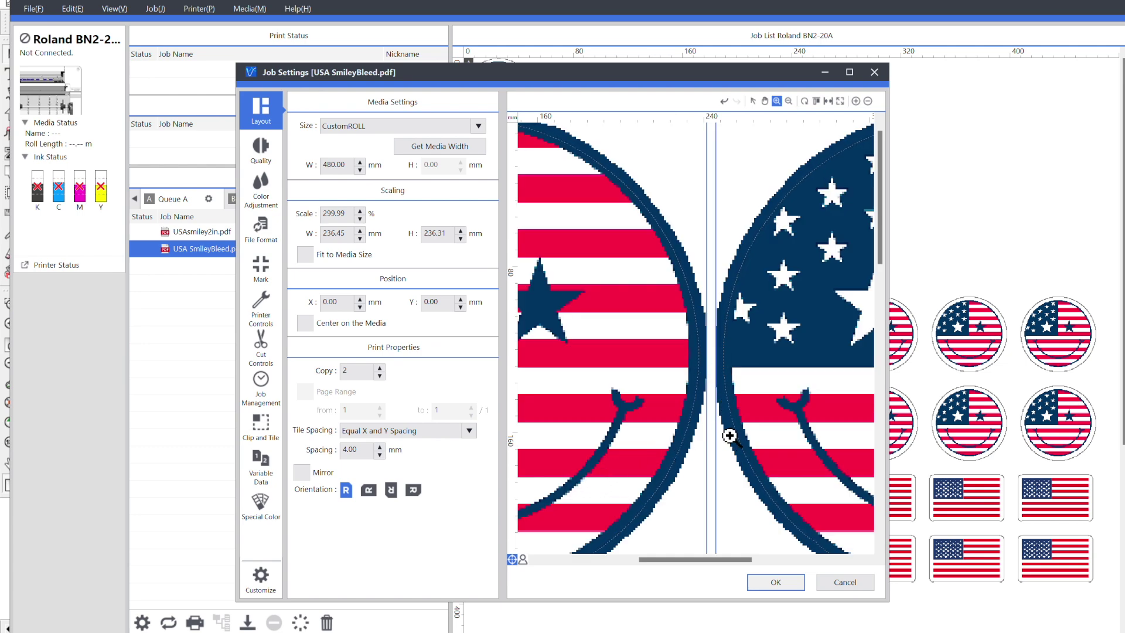
- Maximize the SmileyBleed Job Settings window, then go to the queue settings menu
click(850, 72)
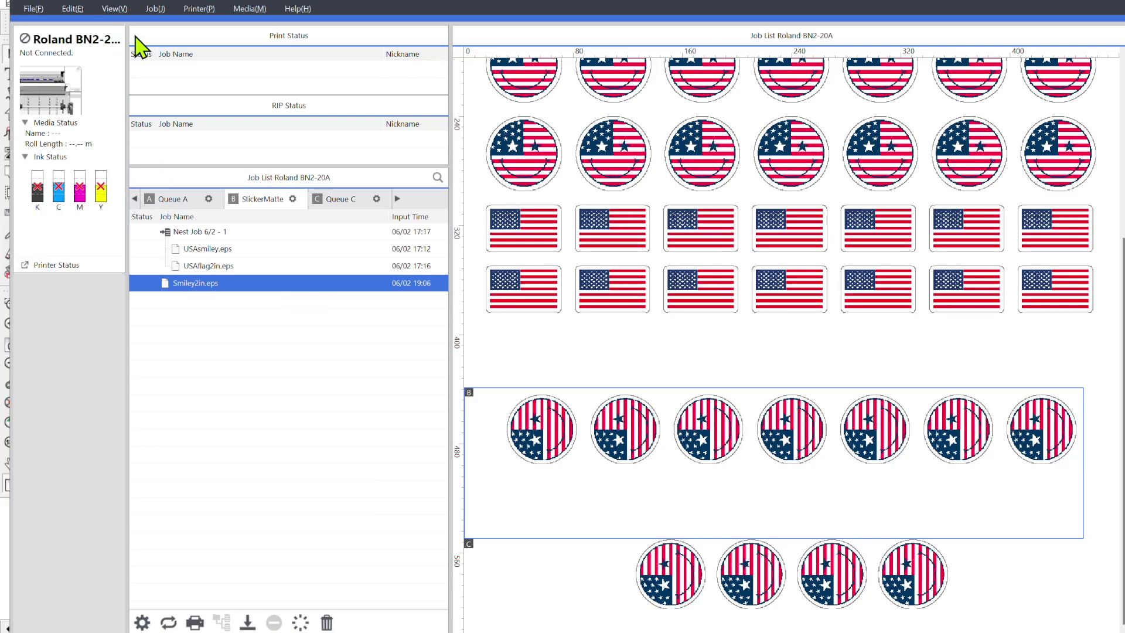
click(74, 9)
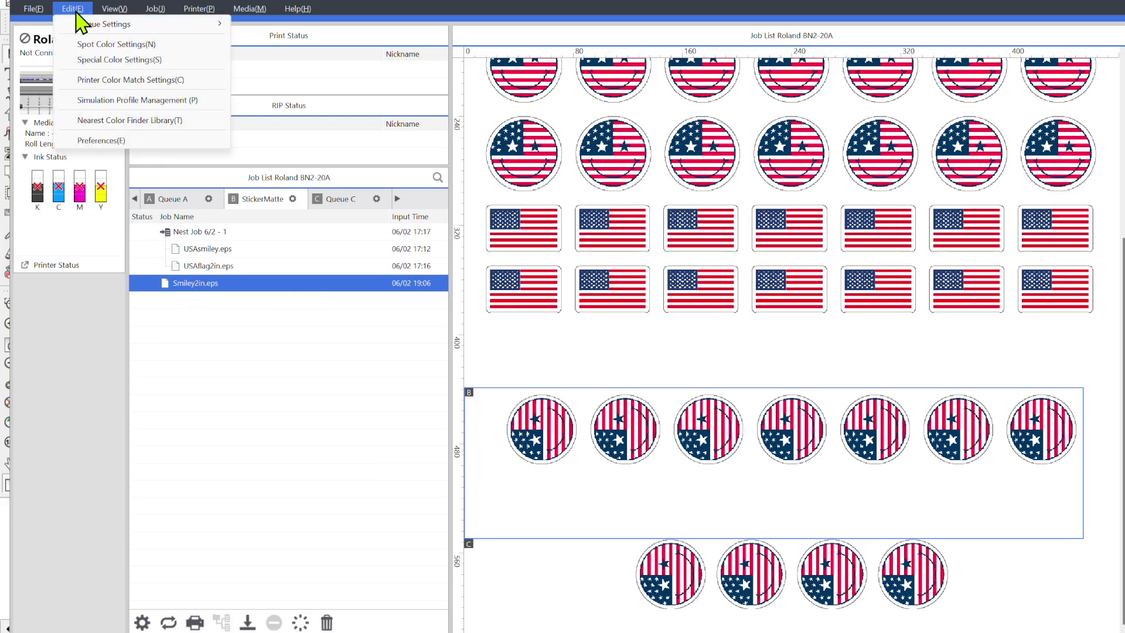
mouse_move(120, 28)
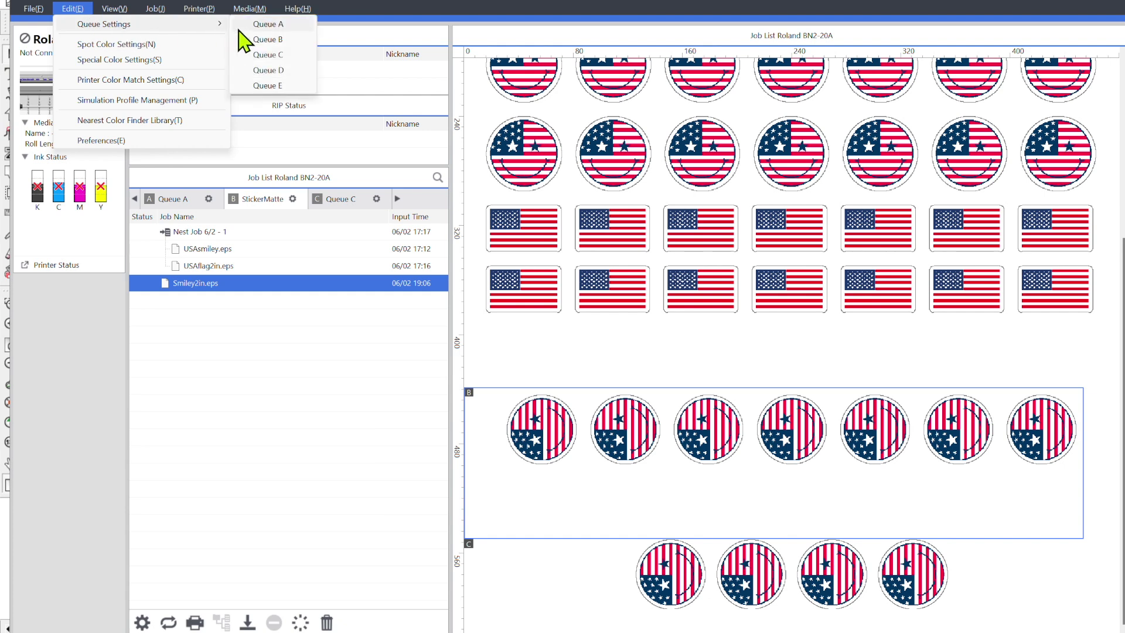
click(269, 39)
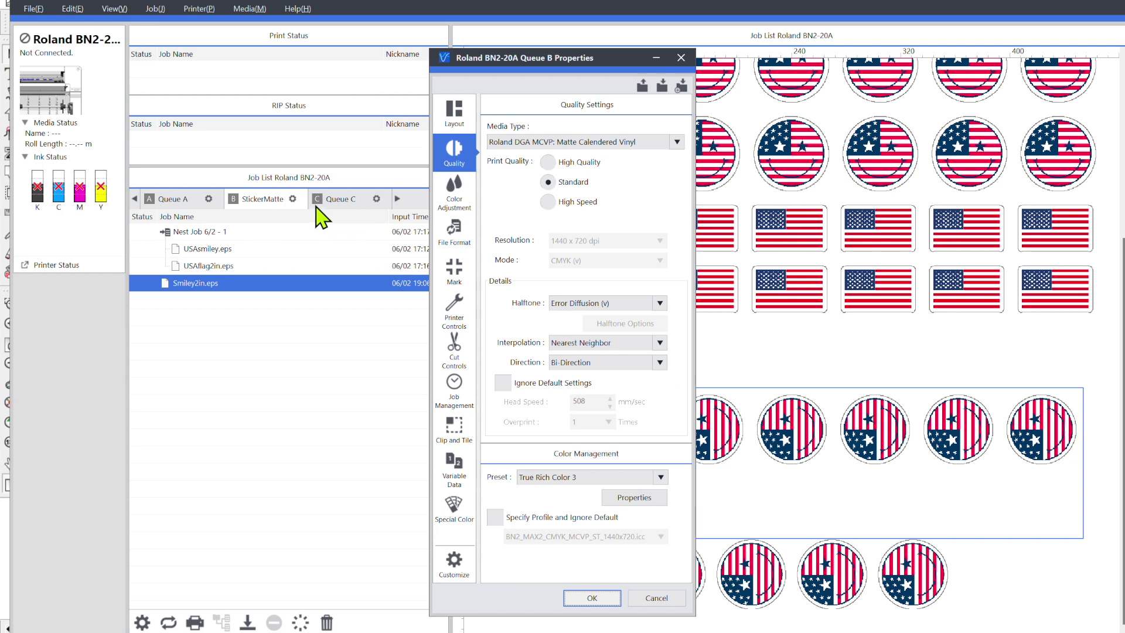
click(455, 230)
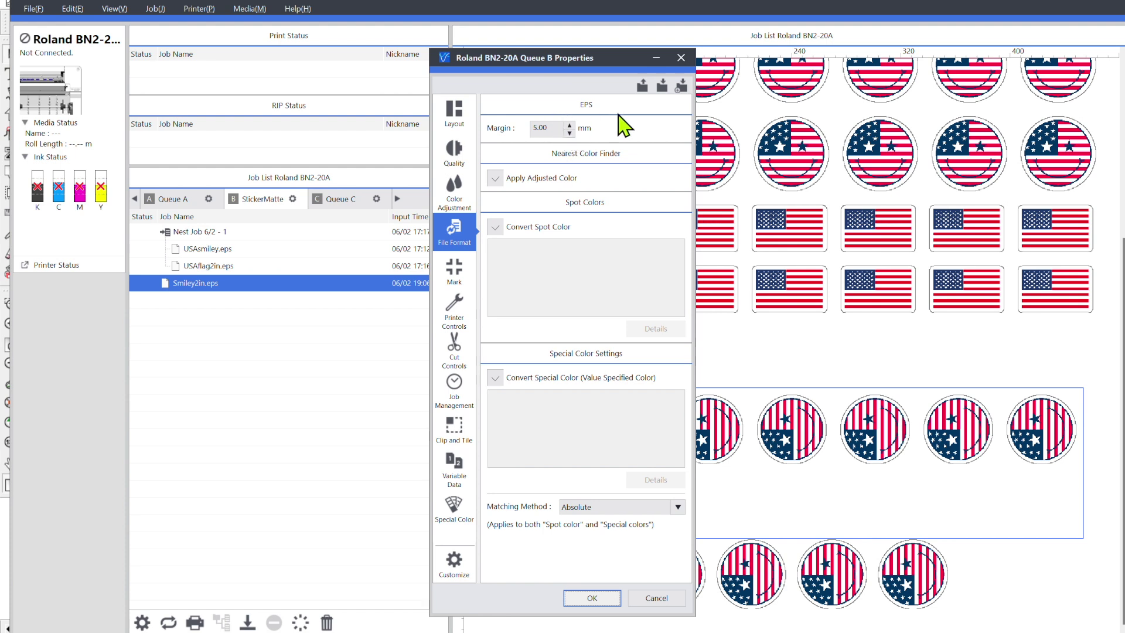
click(681, 58)
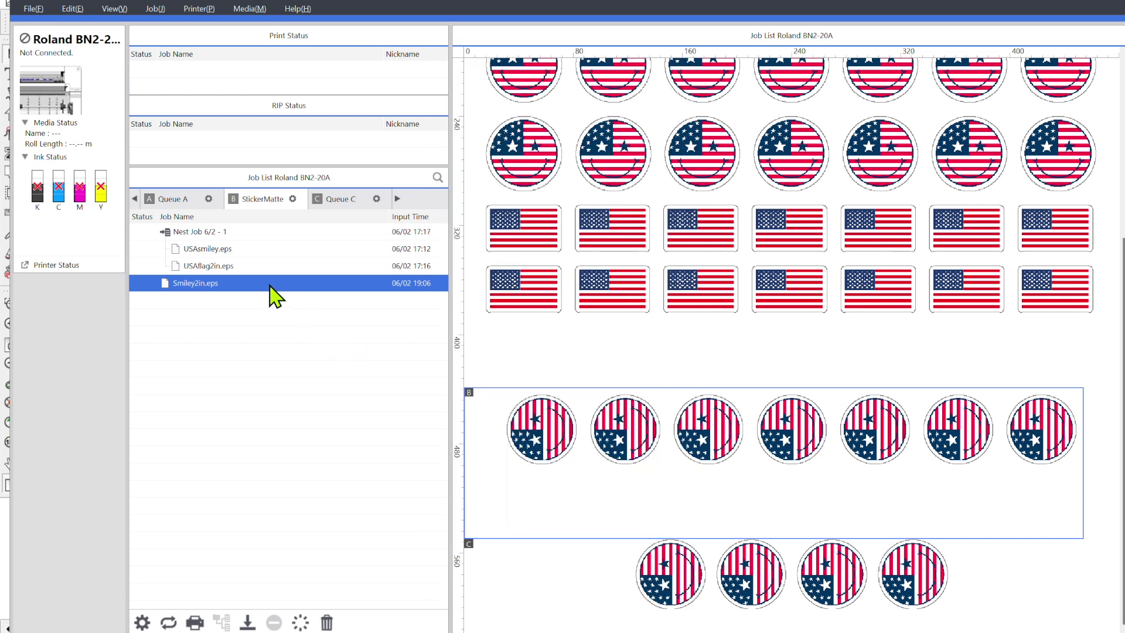
- In Smiley2in.eps Layout settings, raise the copies so smileys tile edge to edge at 0.00 mm
double_click(256, 282)
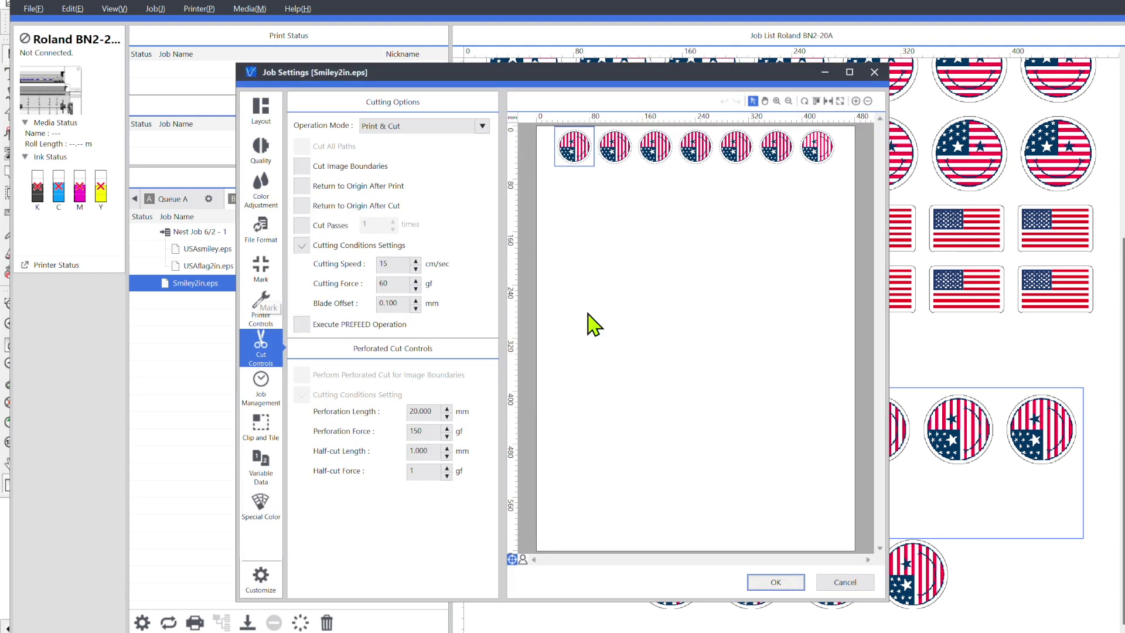
click(261, 107)
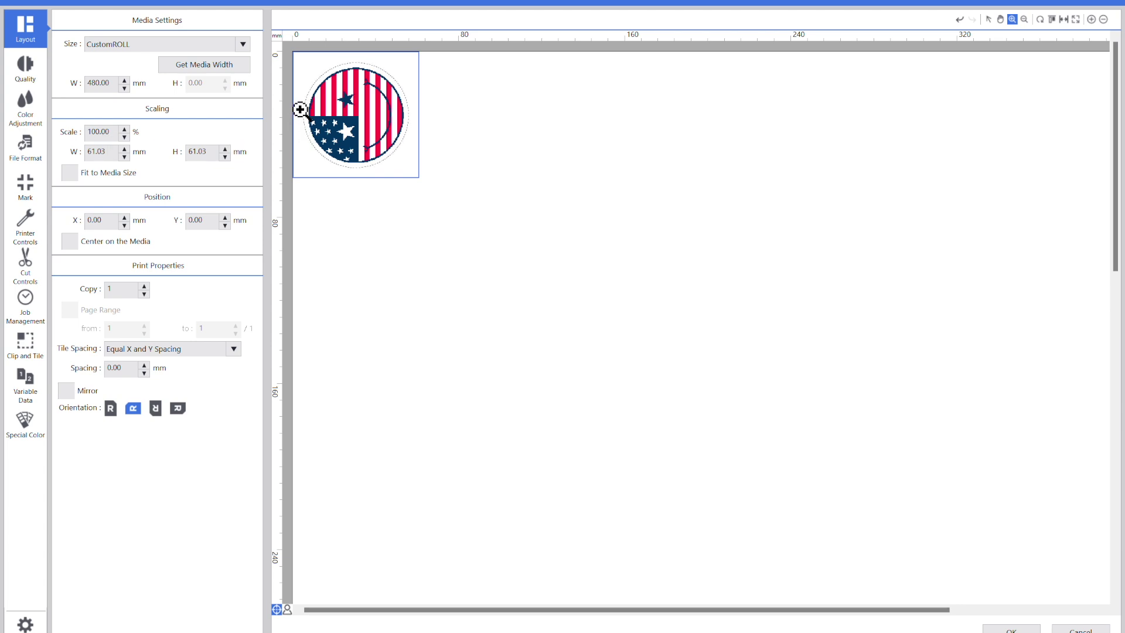
click(987, 19)
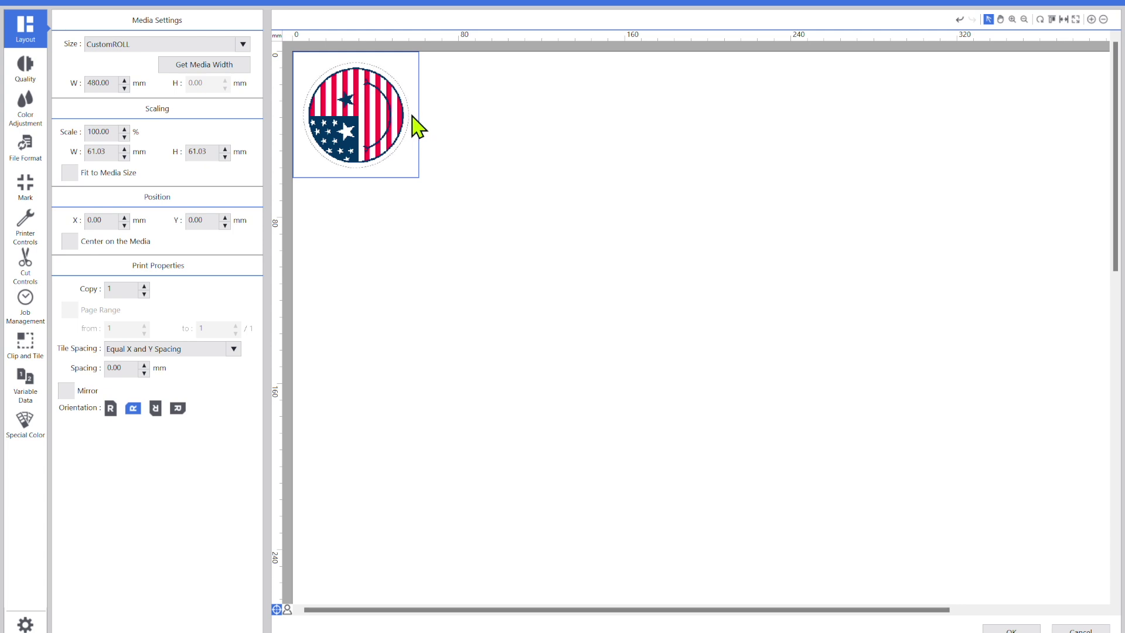
click(144, 286)
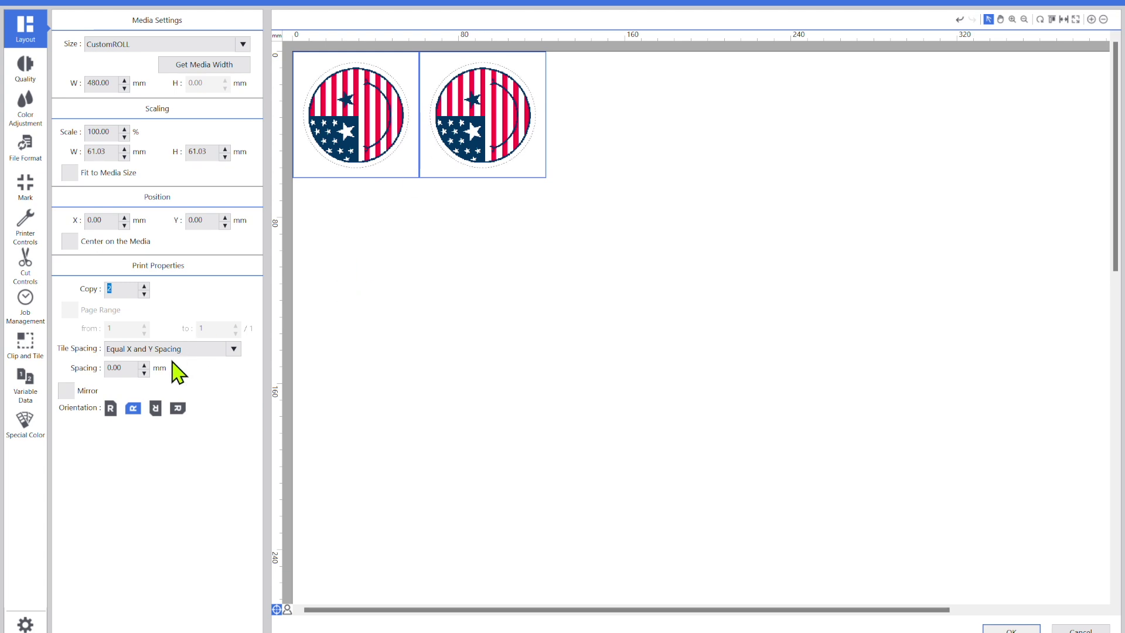
click(144, 286)
click(144, 287)
- Bring Smiley2in.eps to 9 copies, fit the preview to media width, and restore the window size
click(145, 286)
click(144, 286)
click(144, 286)
click(144, 286)
click(144, 286)
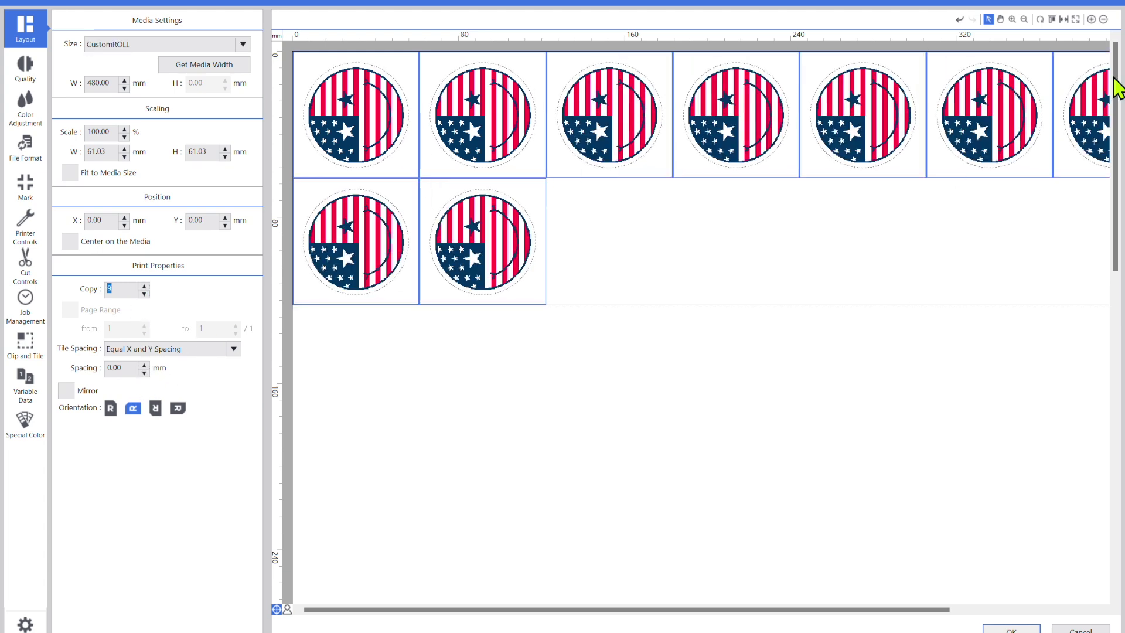
click(1064, 19)
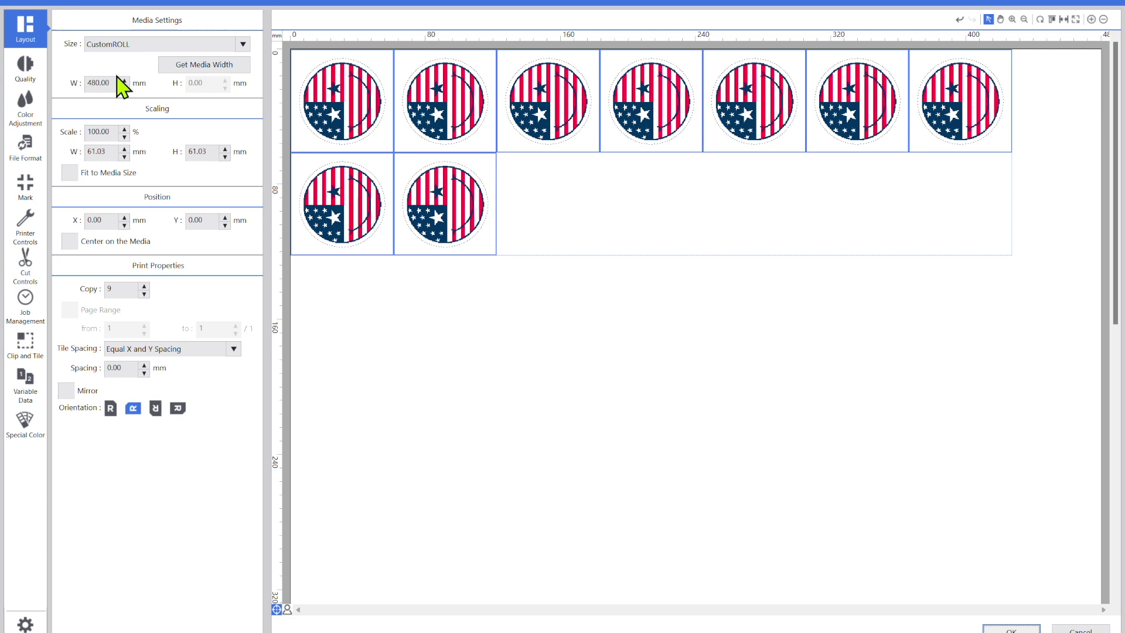
click(1085, 4)
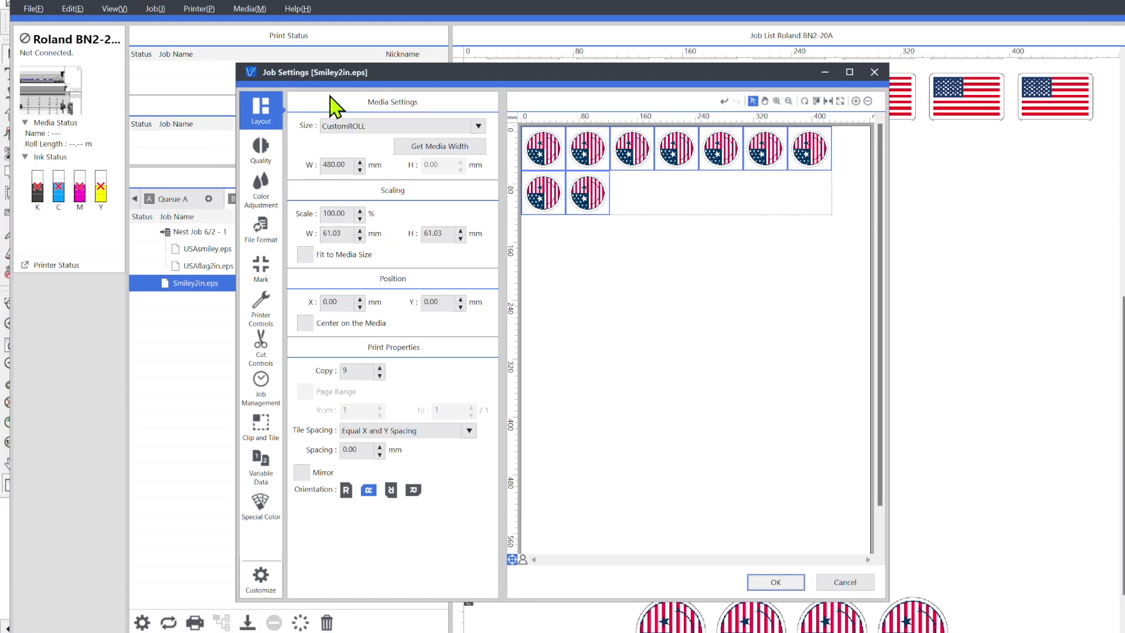
- Close the Smiley2in.eps job settings and review Queue B's EPS file-format margin in its Properties
click(874, 71)
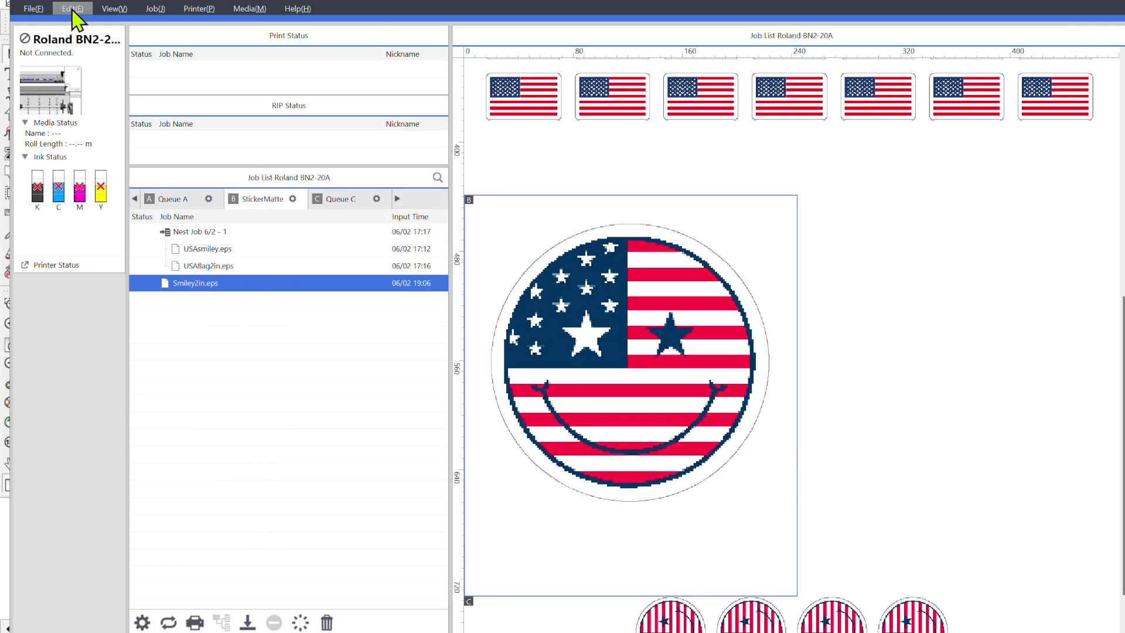
click(74, 9)
mouse_move(207, 31)
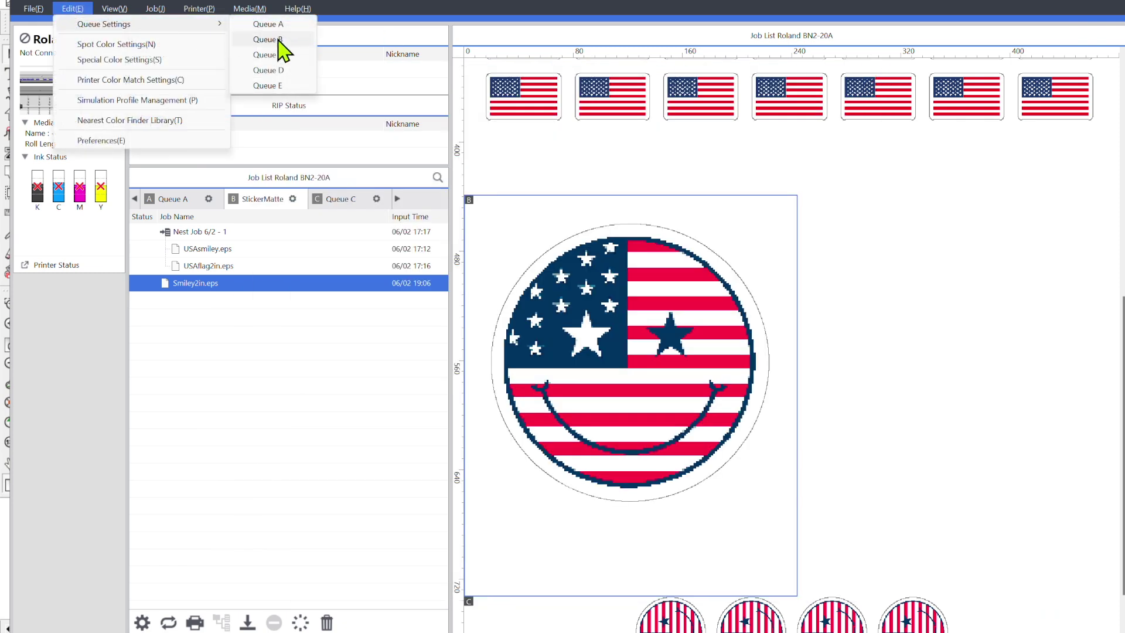
click(276, 40)
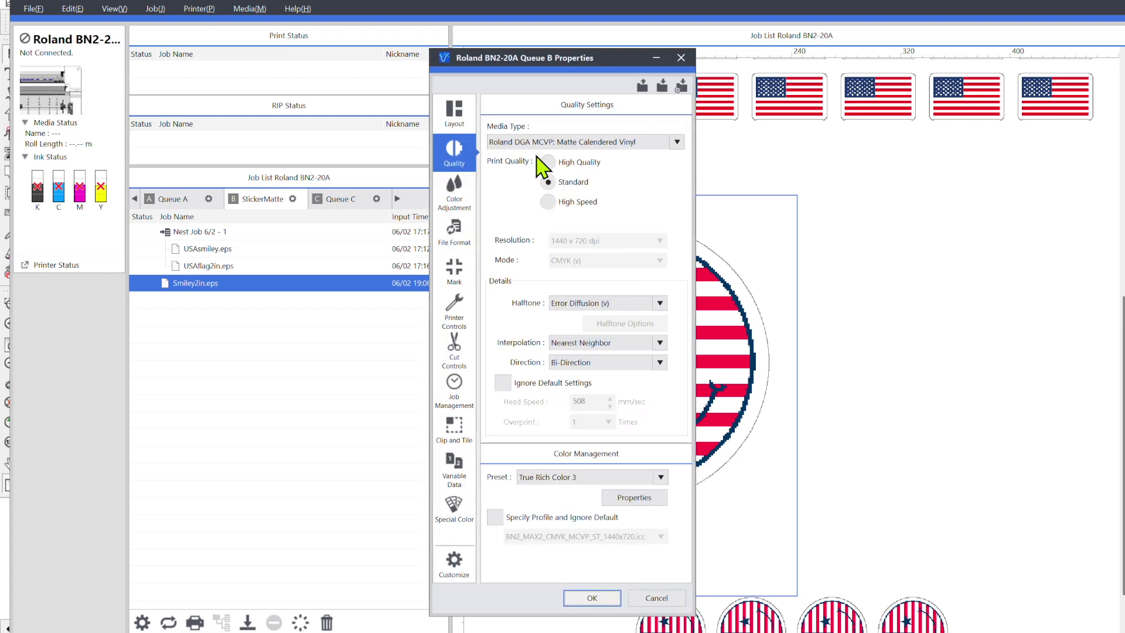
click(458, 238)
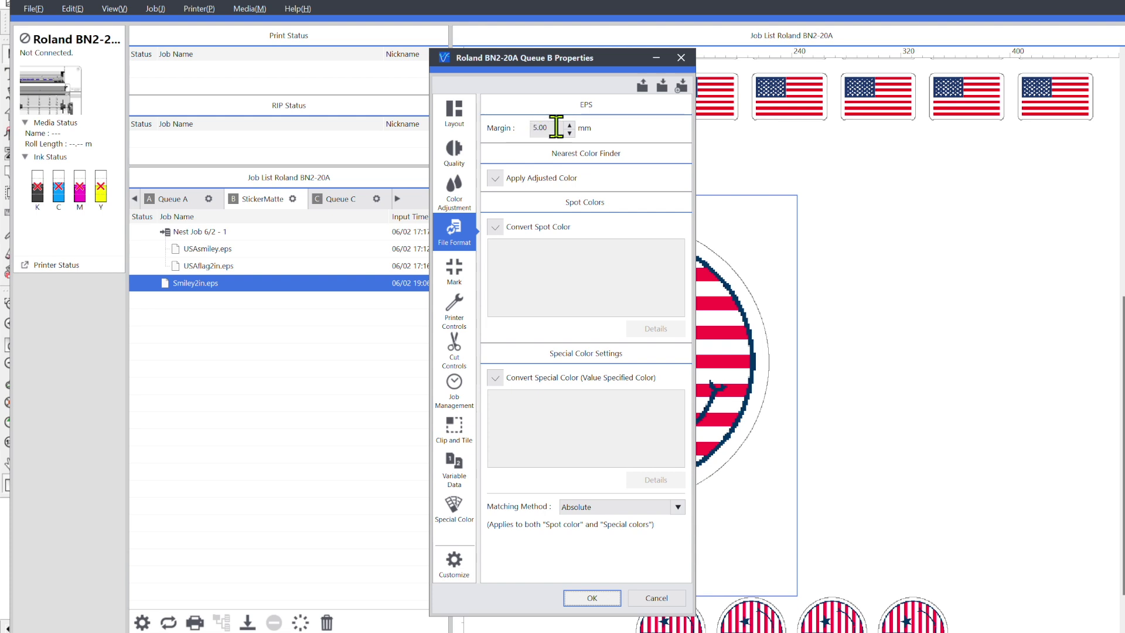
click(681, 58)
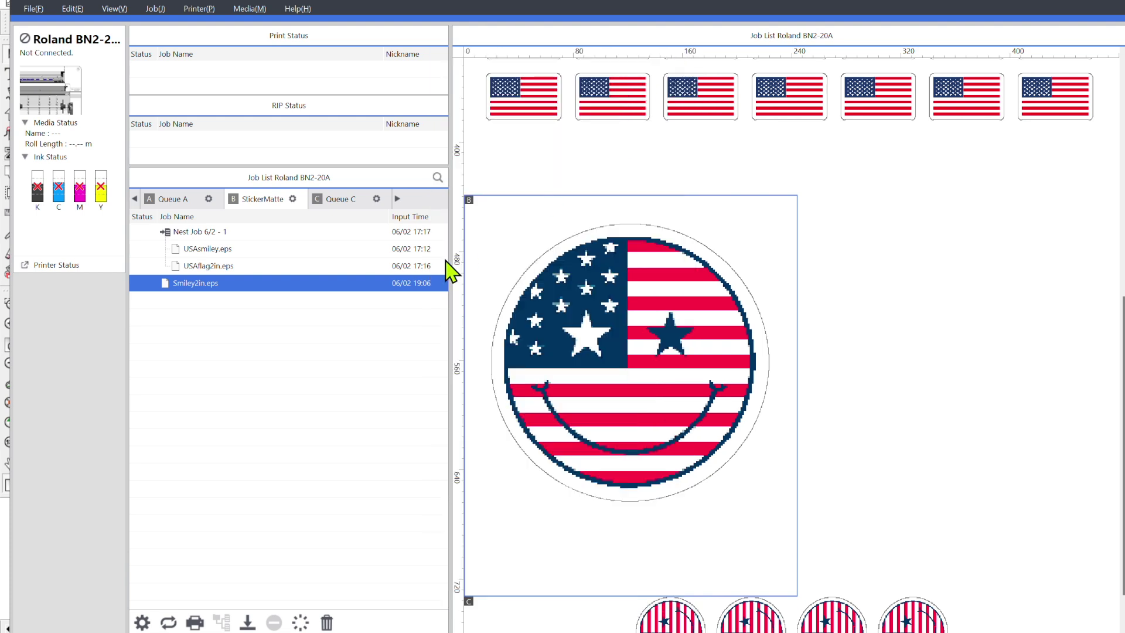